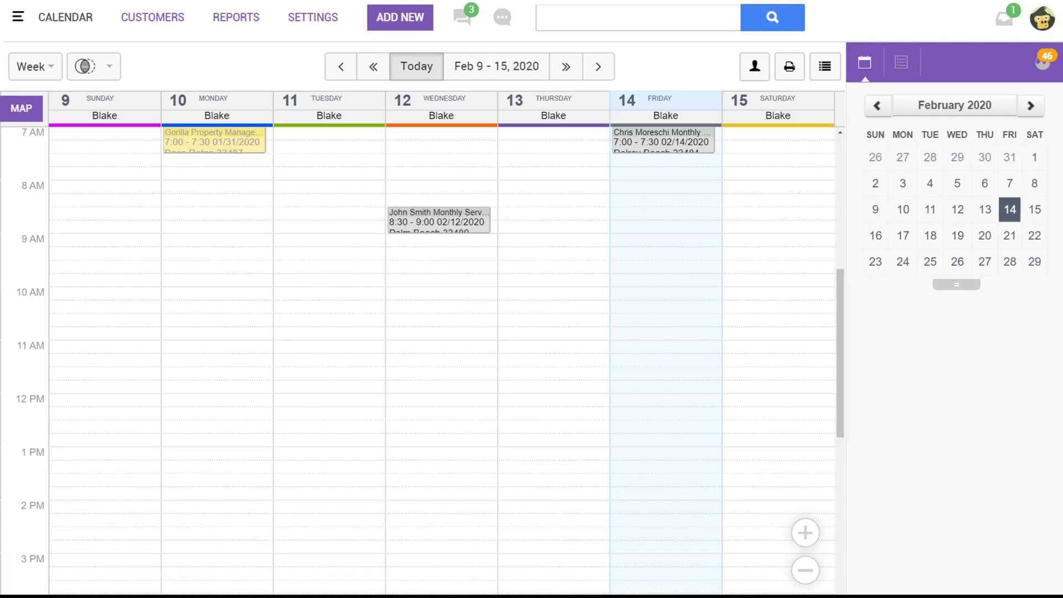
Find the customer by first name and open the active Monthly Service job from the customer's job list.
left_click(578, 18)
type("chris")
left_click(658, 42)
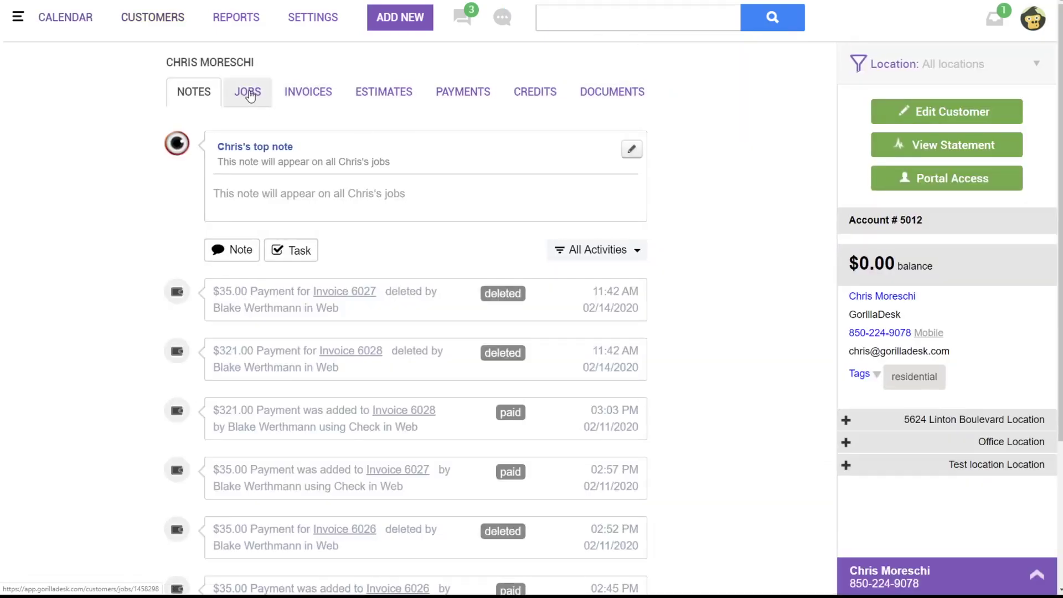
left_click(249, 93)
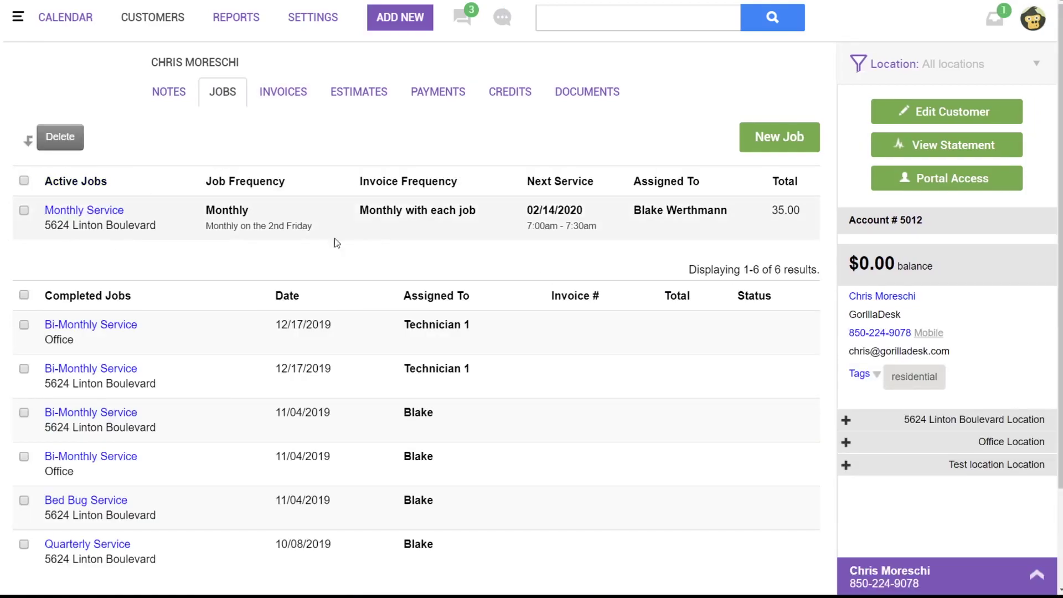
left_click(112, 213)
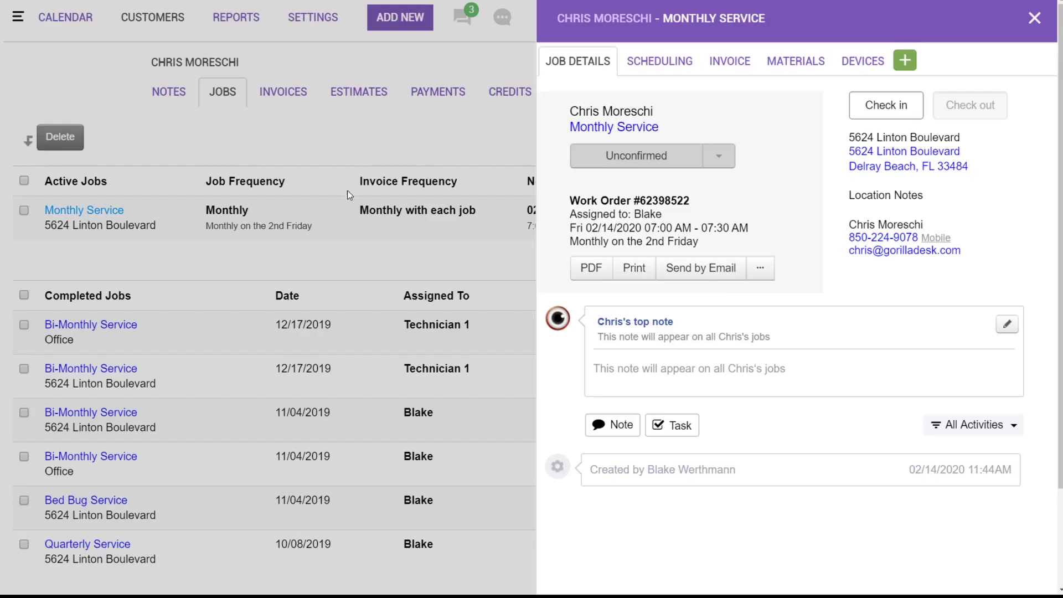
Review the Monthly Service job's invoice and its scheduling settings.
left_click(731, 62)
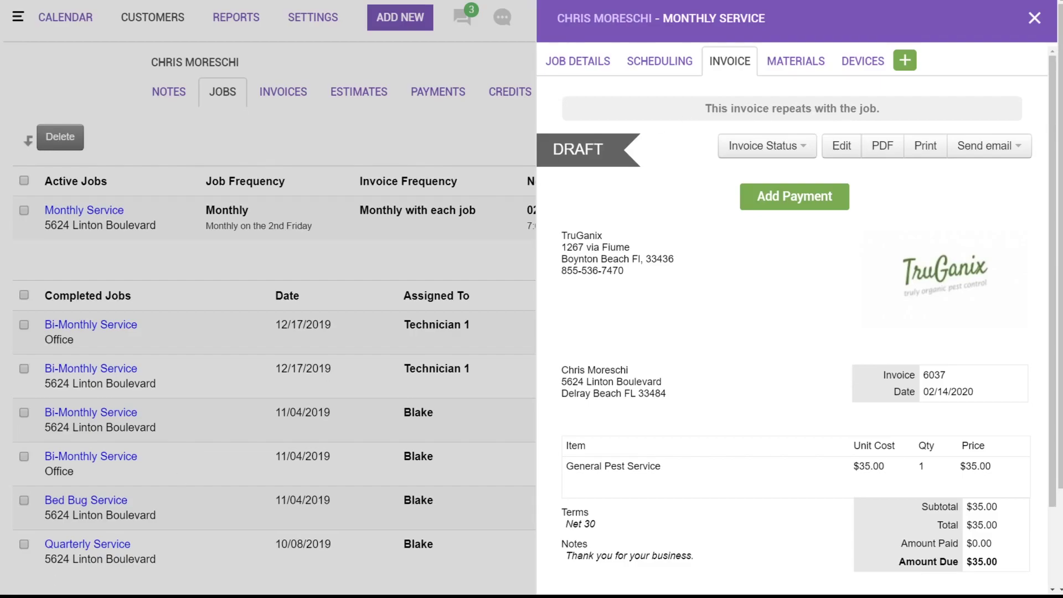
left_click(673, 70)
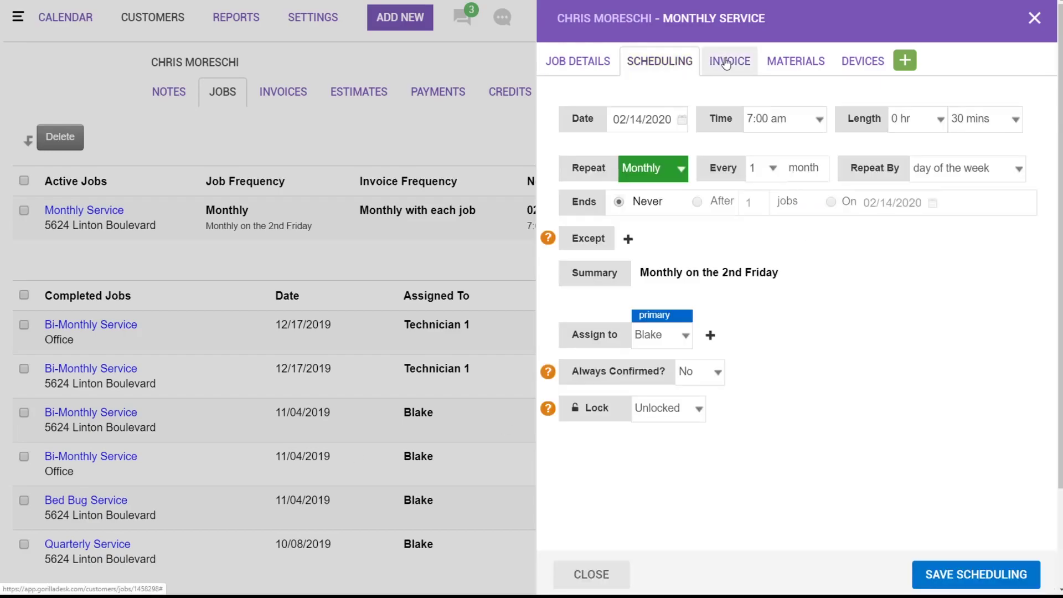
left_click(735, 73)
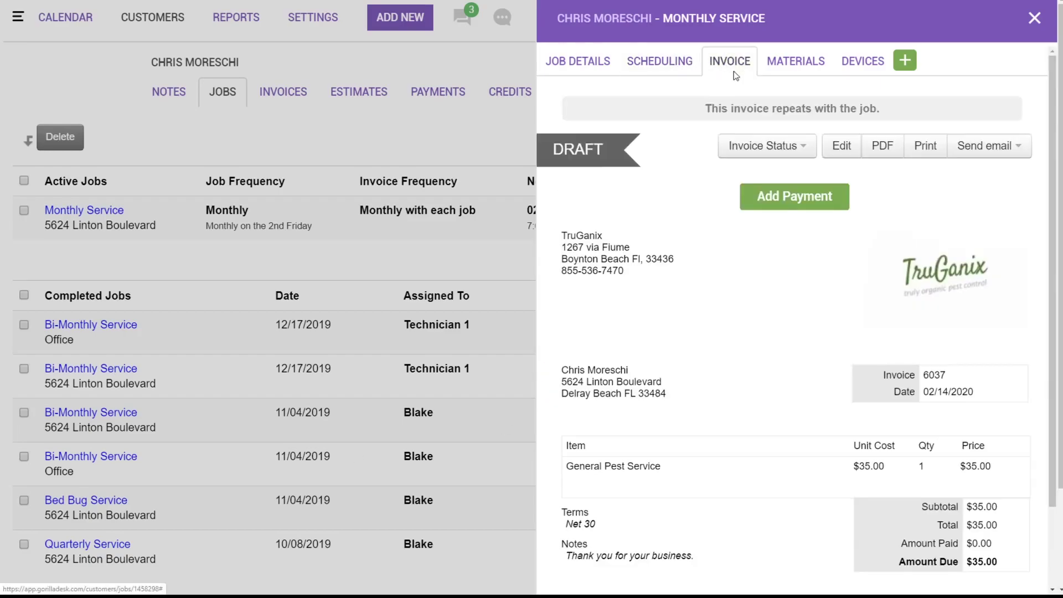
Edit the job's invoice so that it repeats monthly, every 3 months.
left_click(843, 148)
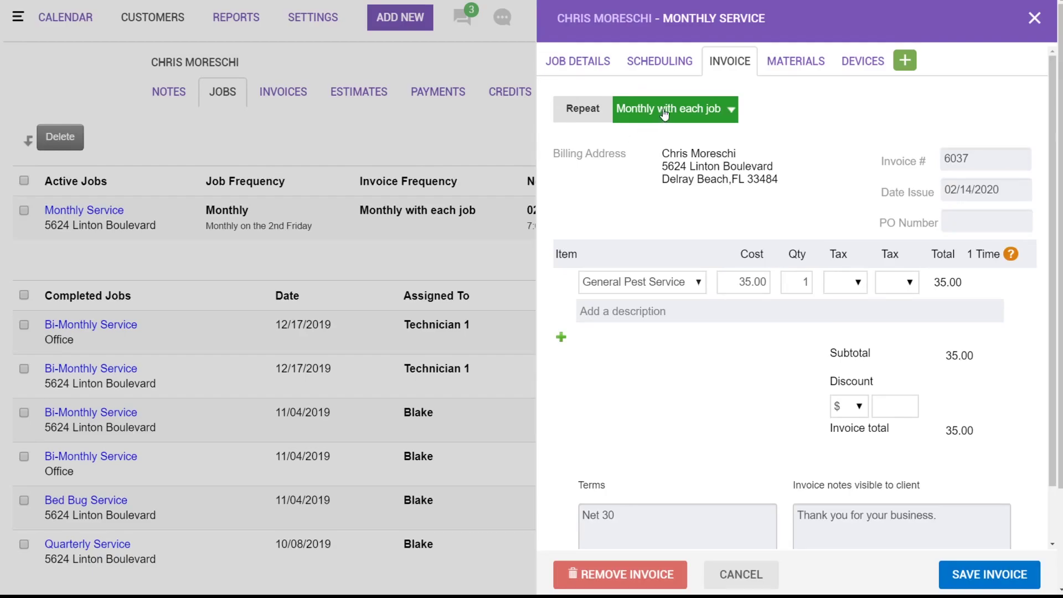
left_click(713, 111)
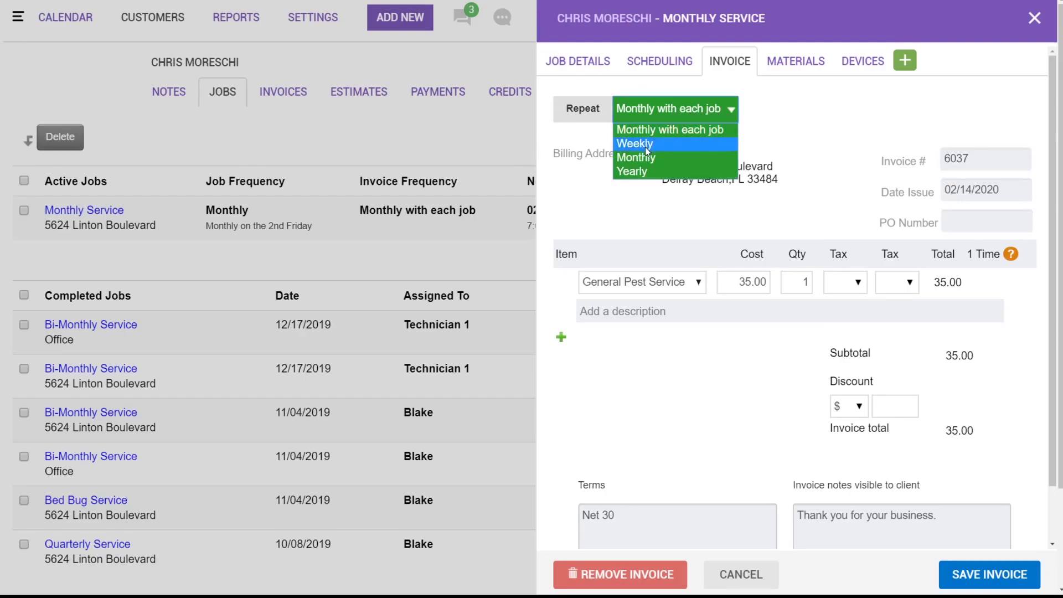
left_click(650, 164)
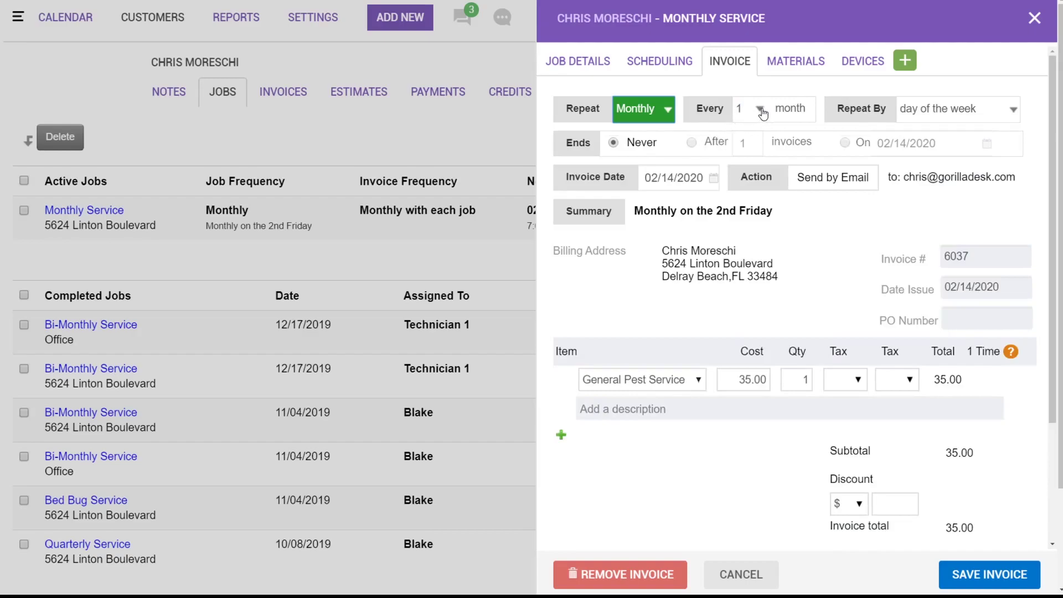
left_click(758, 109)
left_click(749, 158)
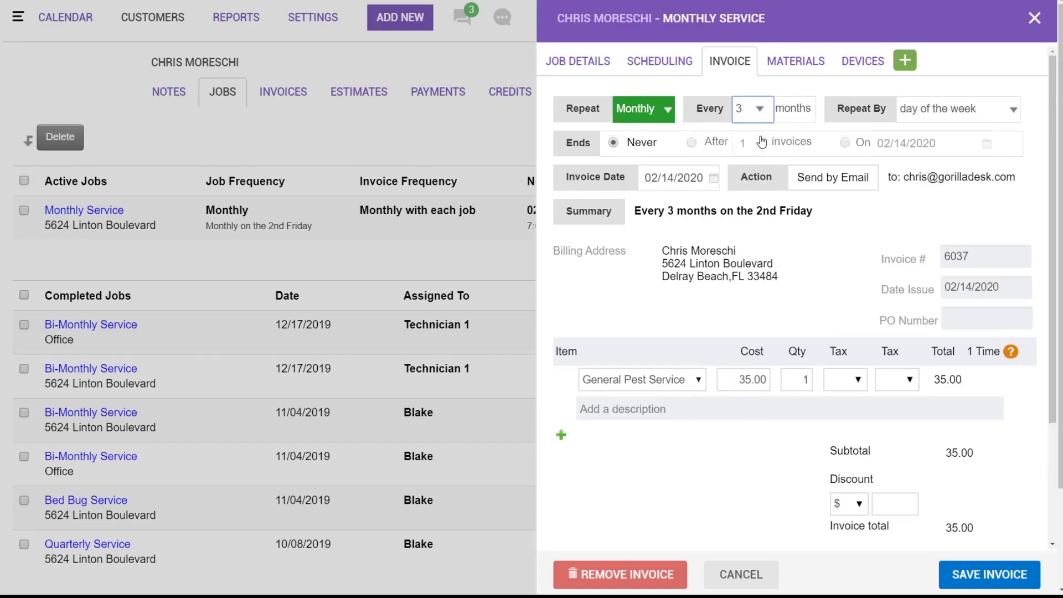
left_click(975, 61)
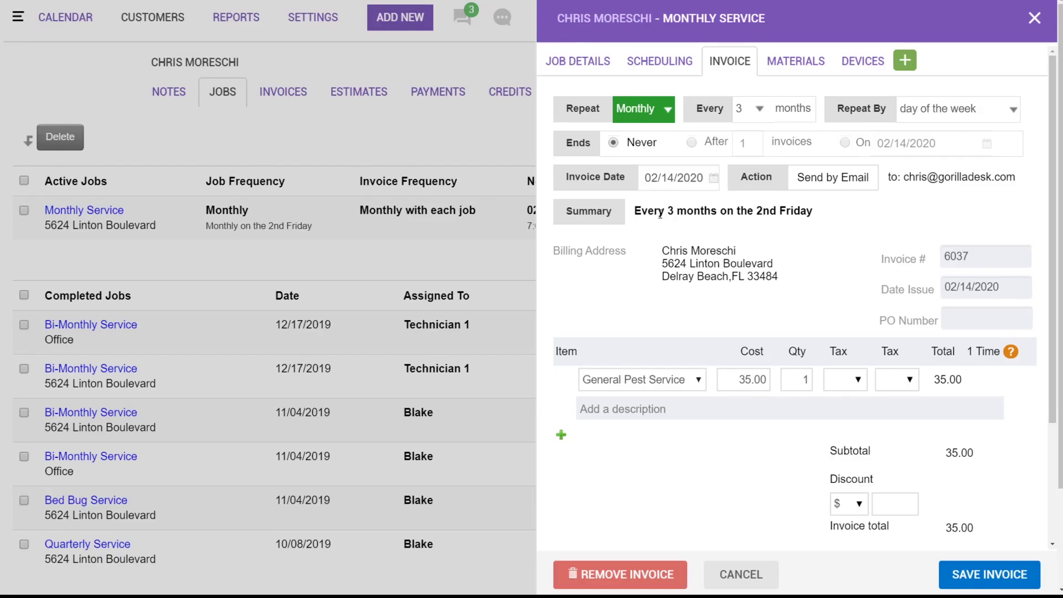
Set the recurring invoice date to 05/08/2020 and save the invoice.
left_click(675, 183)
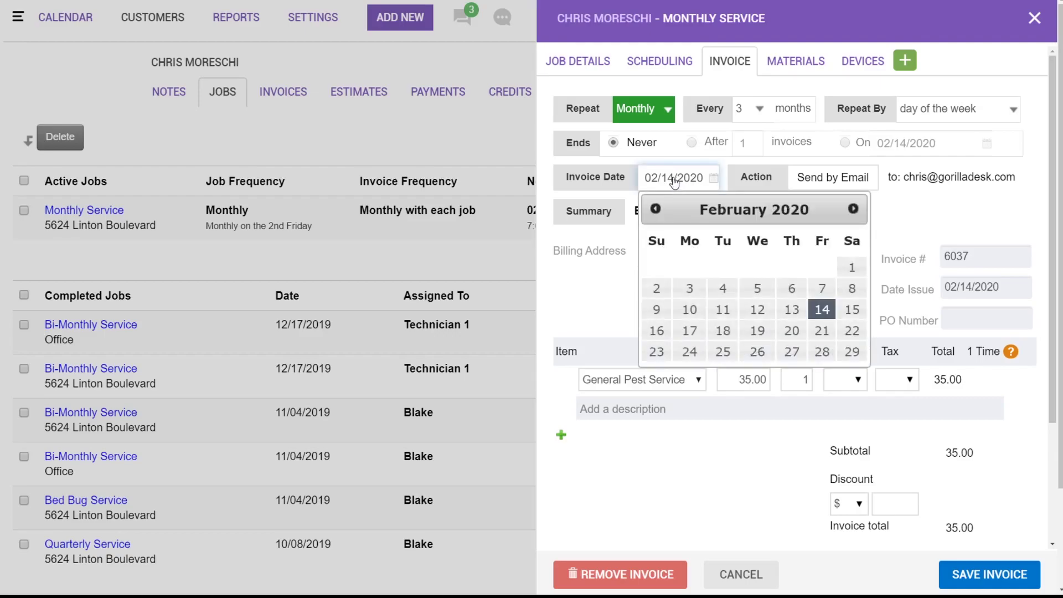
left_click(855, 210)
left_click(855, 211)
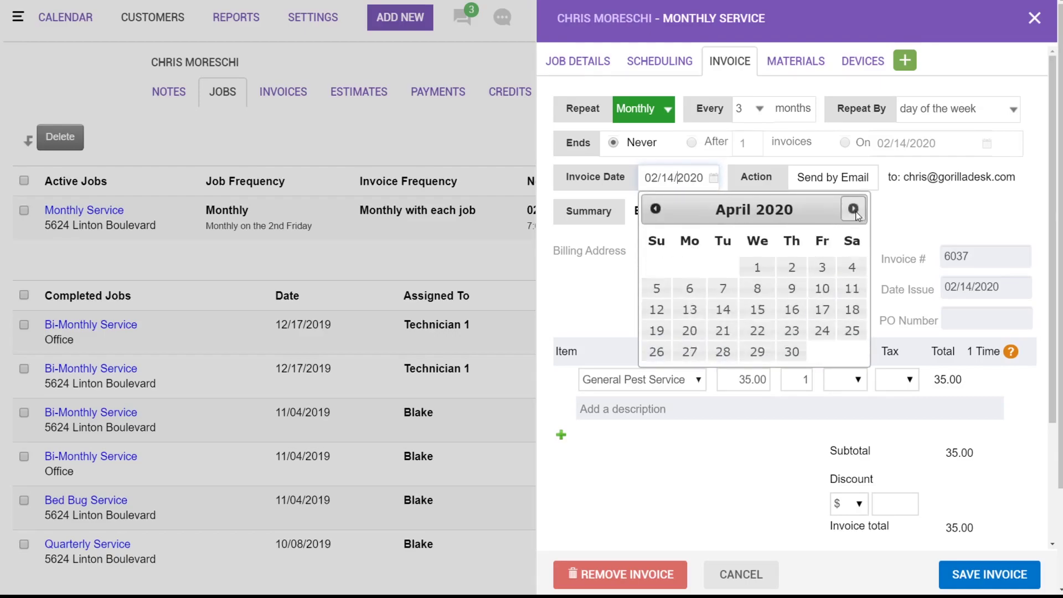
left_click(855, 210)
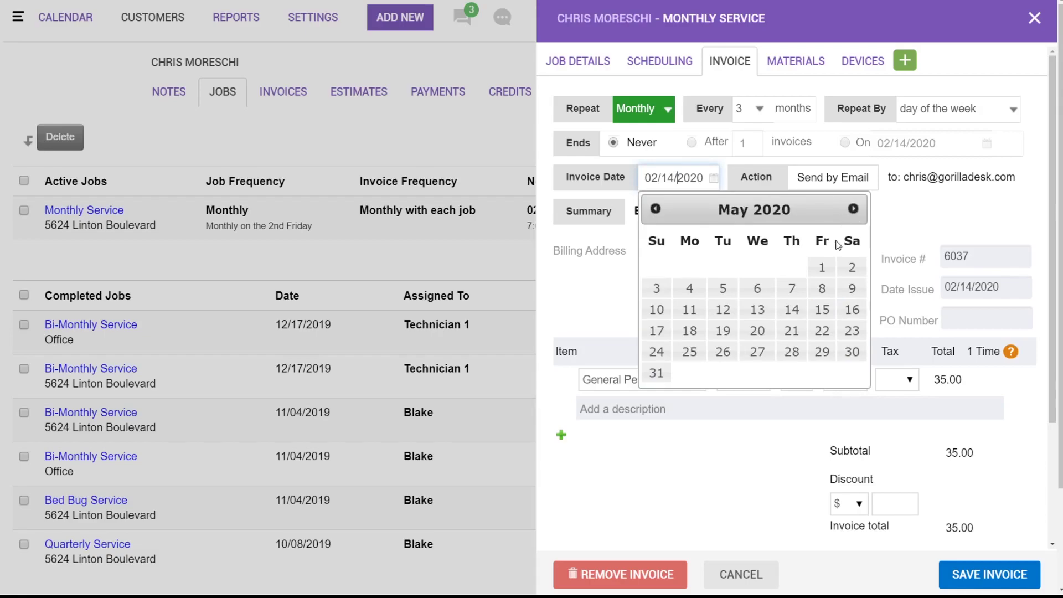
left_click(822, 293)
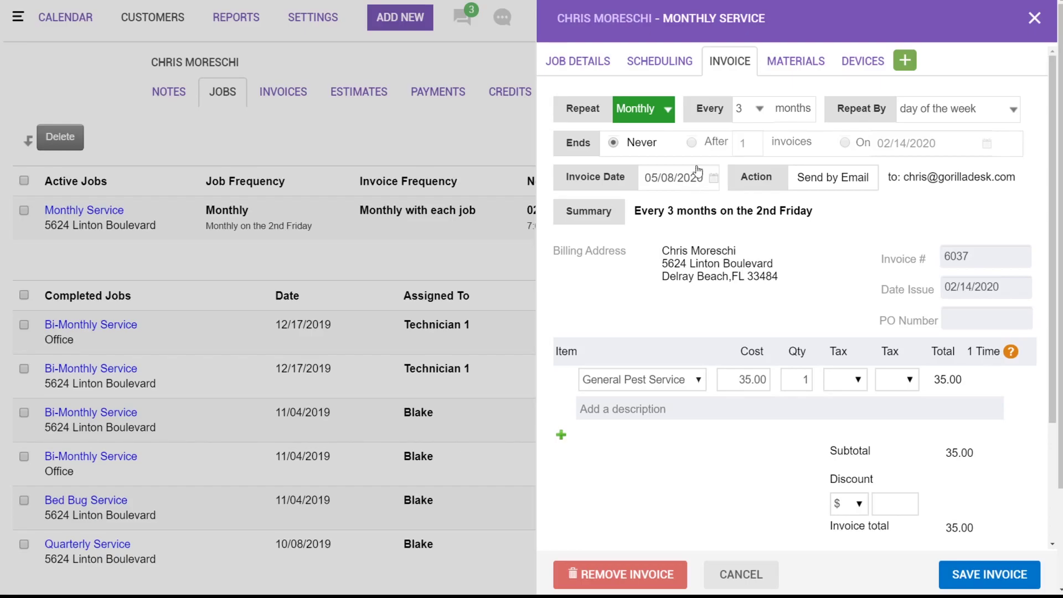
scroll(765, 340, "down", 2)
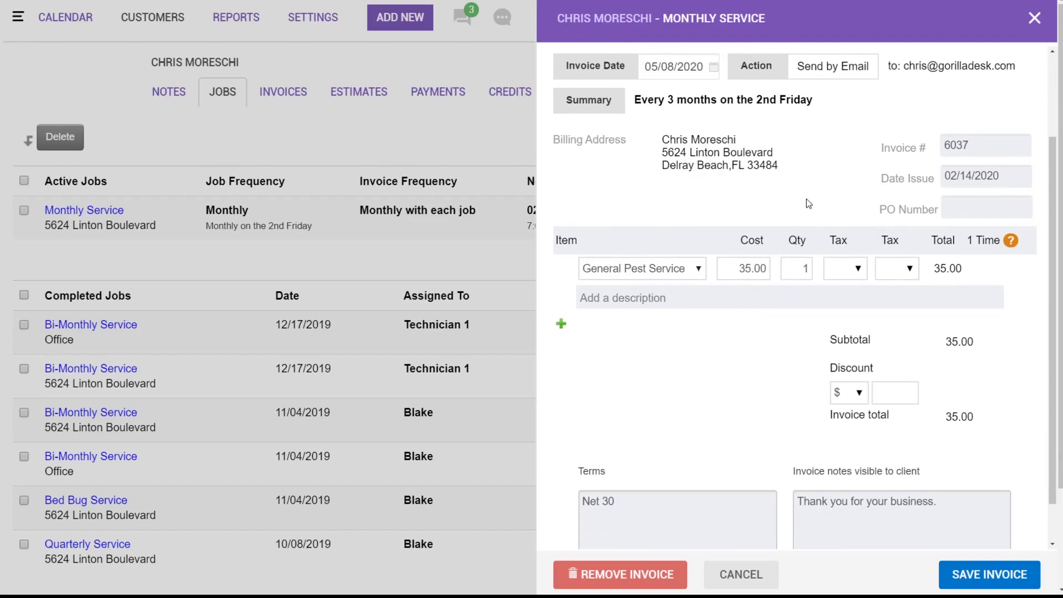
scroll(806, 198, "up", 2)
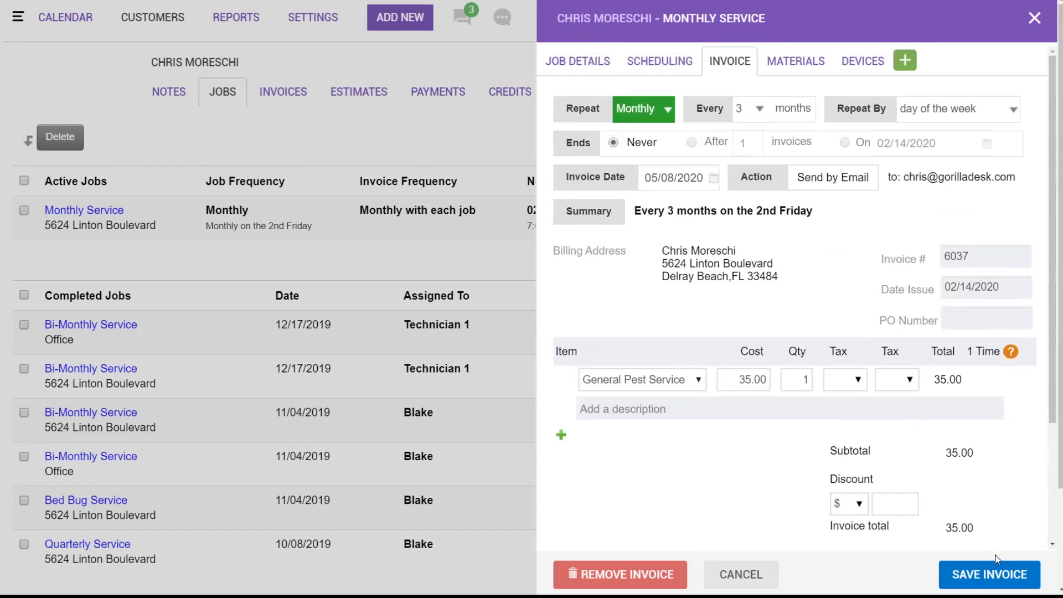
left_click(989, 574)
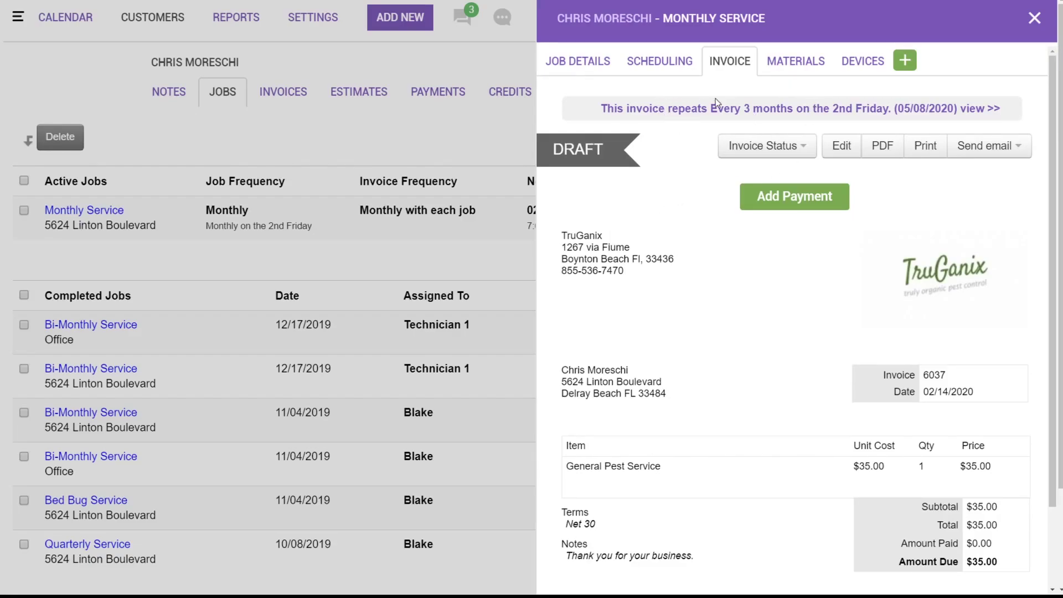
Check the job's scheduling frequency, close the job, and view the customer's recurring and regular invoices.
left_click(661, 61)
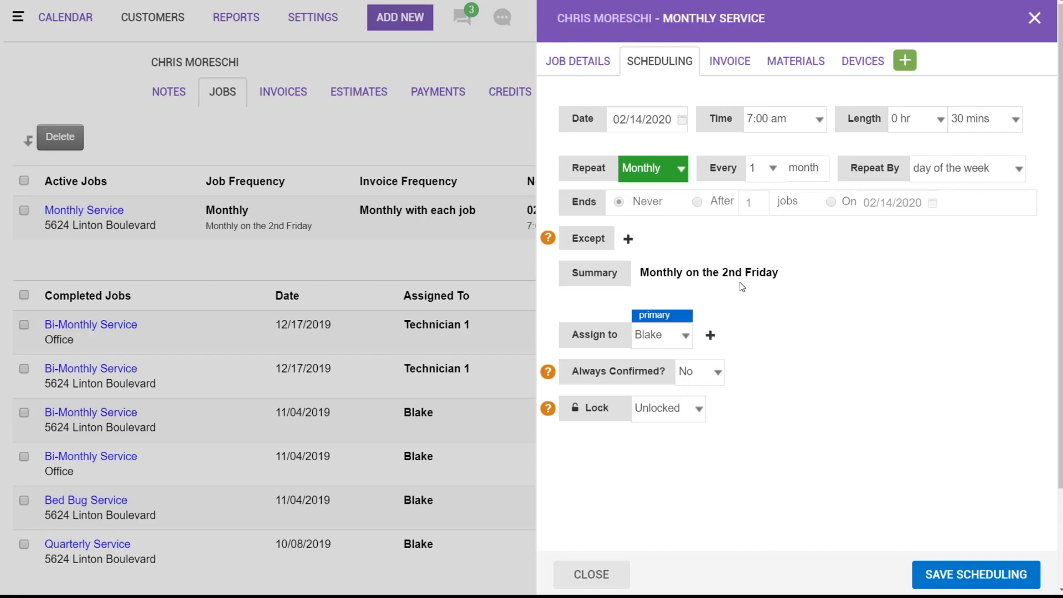
left_click(1033, 24)
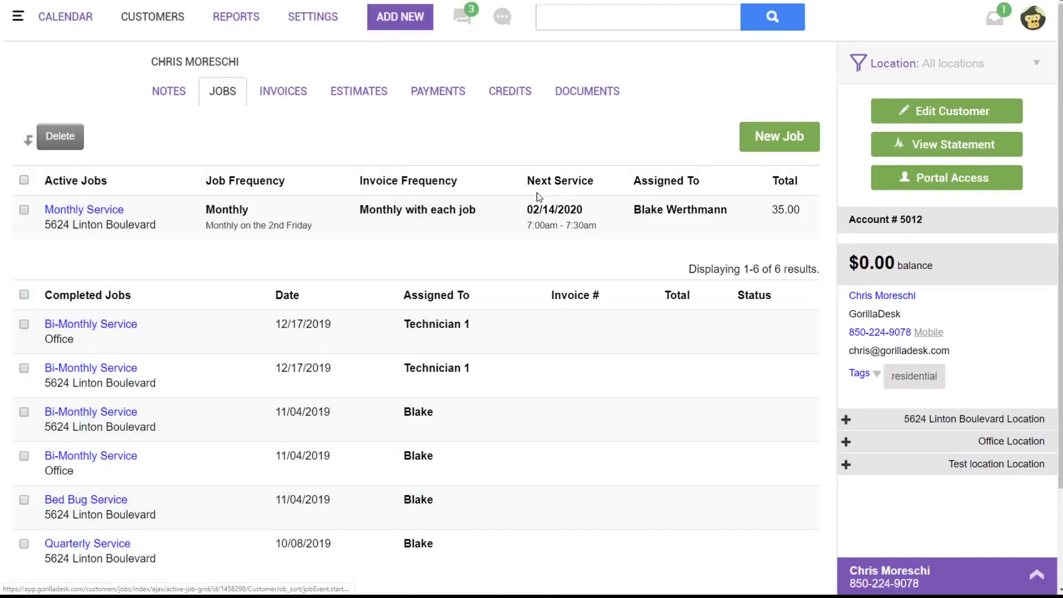
left_click(296, 103)
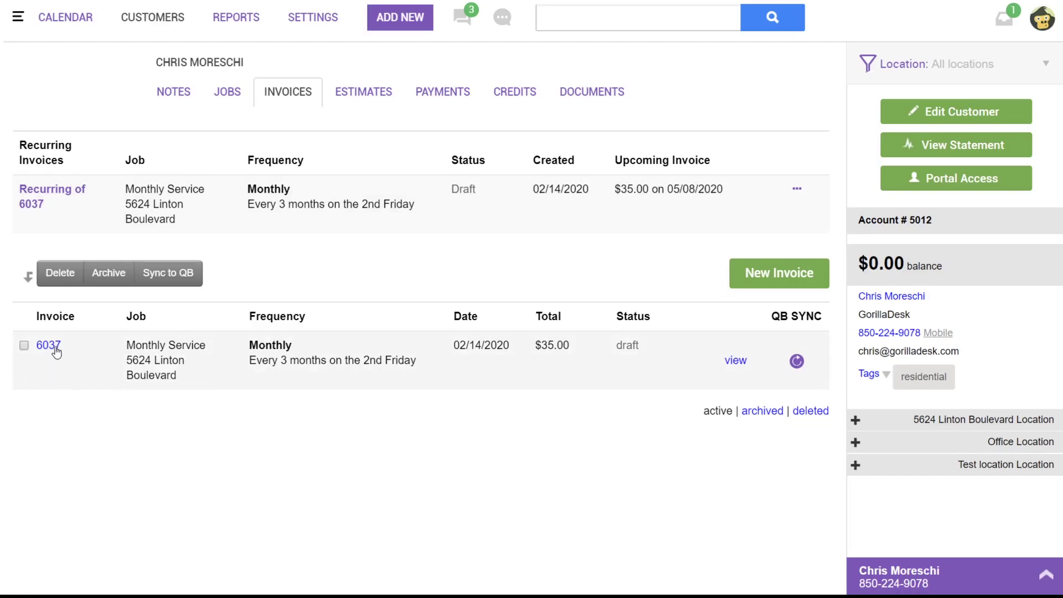
Record a $35.00 check payment on the active Monthly Service job's invoice, and close the job.
left_click(231, 97)
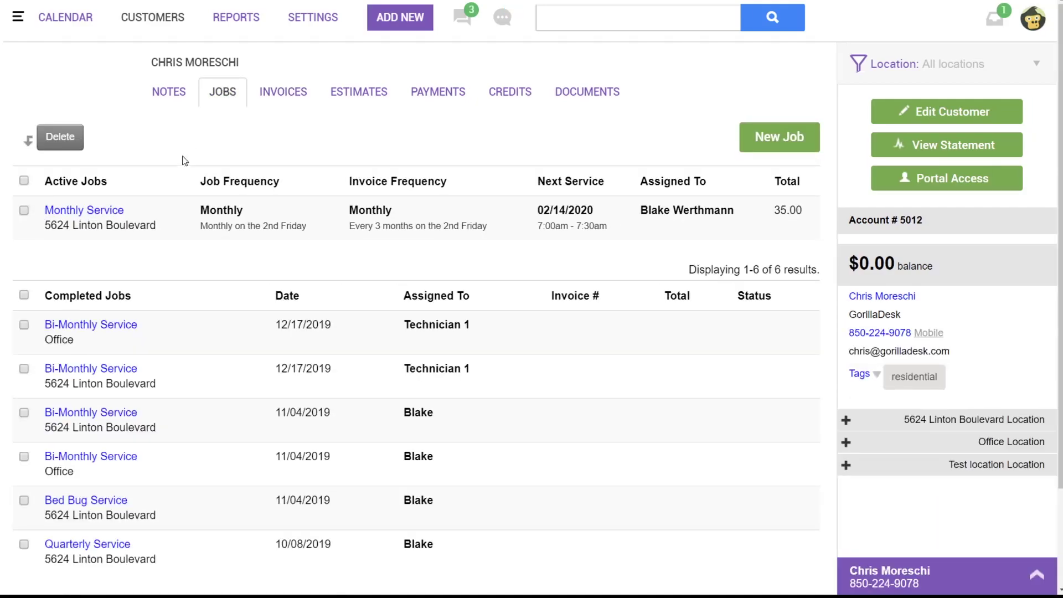
left_click(96, 209)
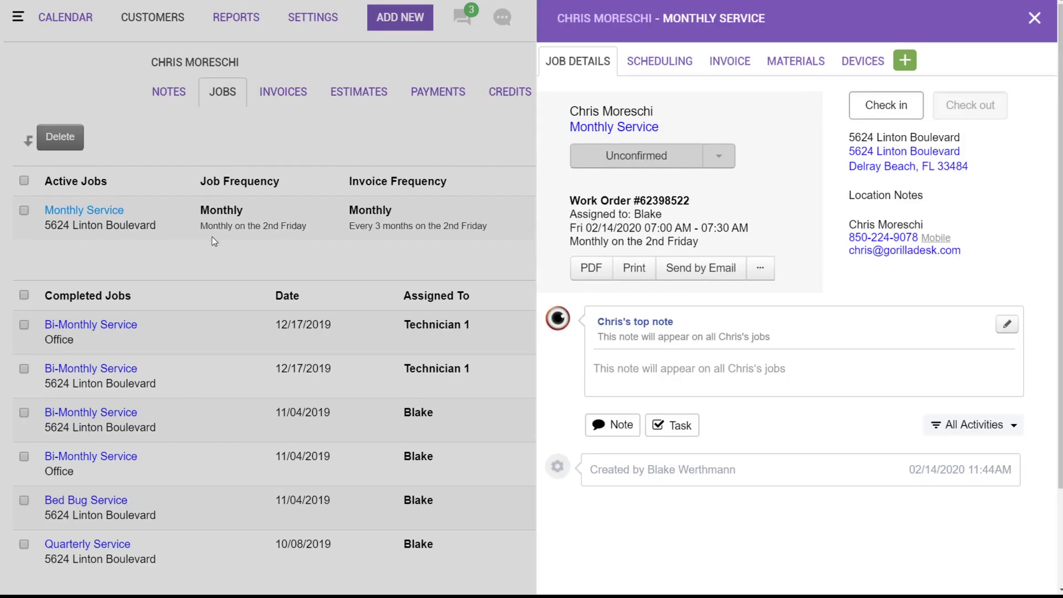
left_click(728, 62)
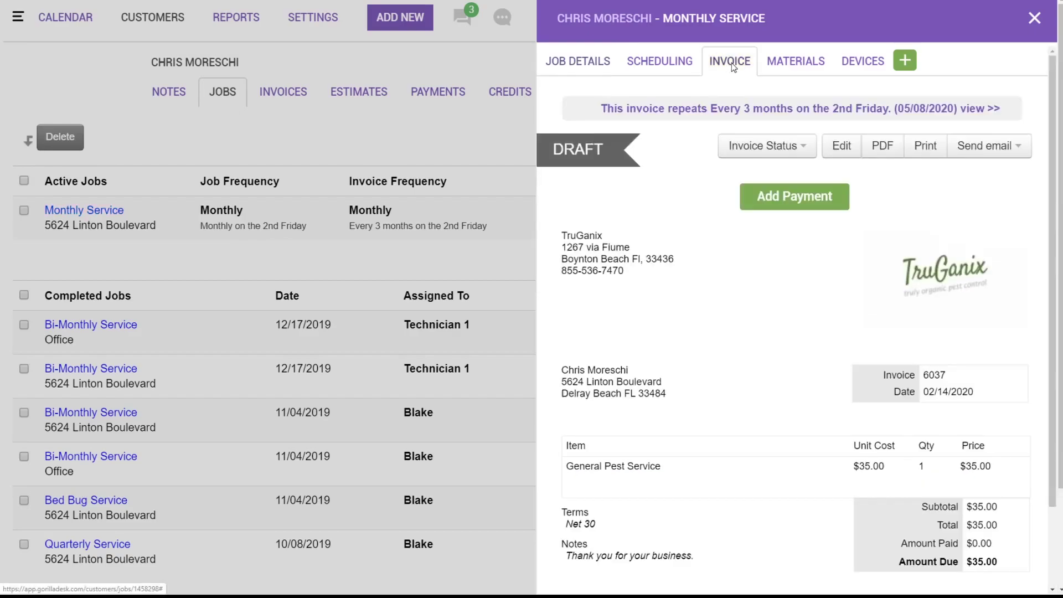
left_click(797, 198)
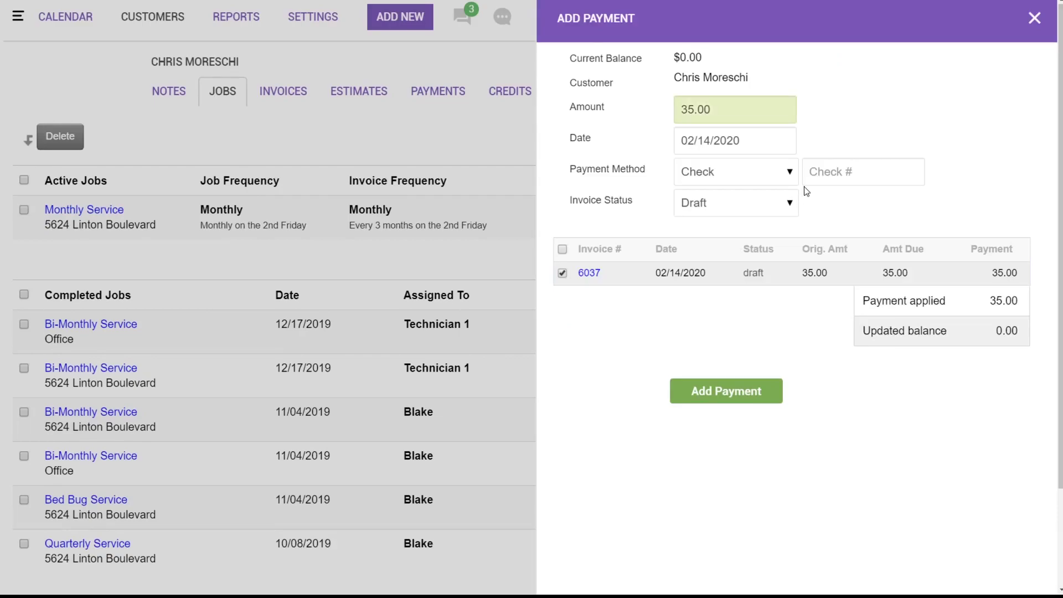
left_click(734, 394)
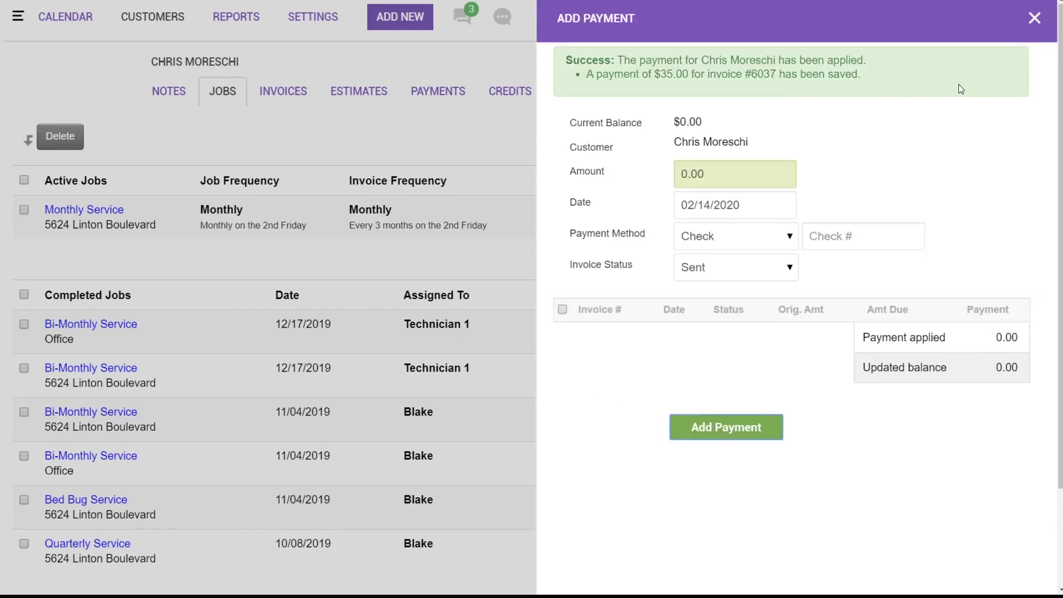
left_click(1034, 18)
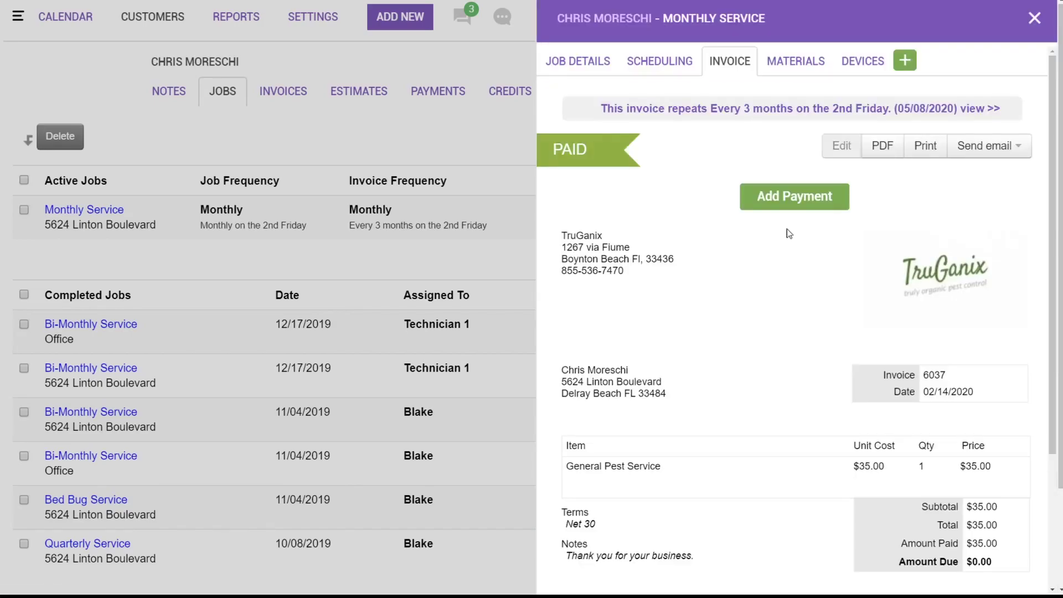
left_click(1036, 19)
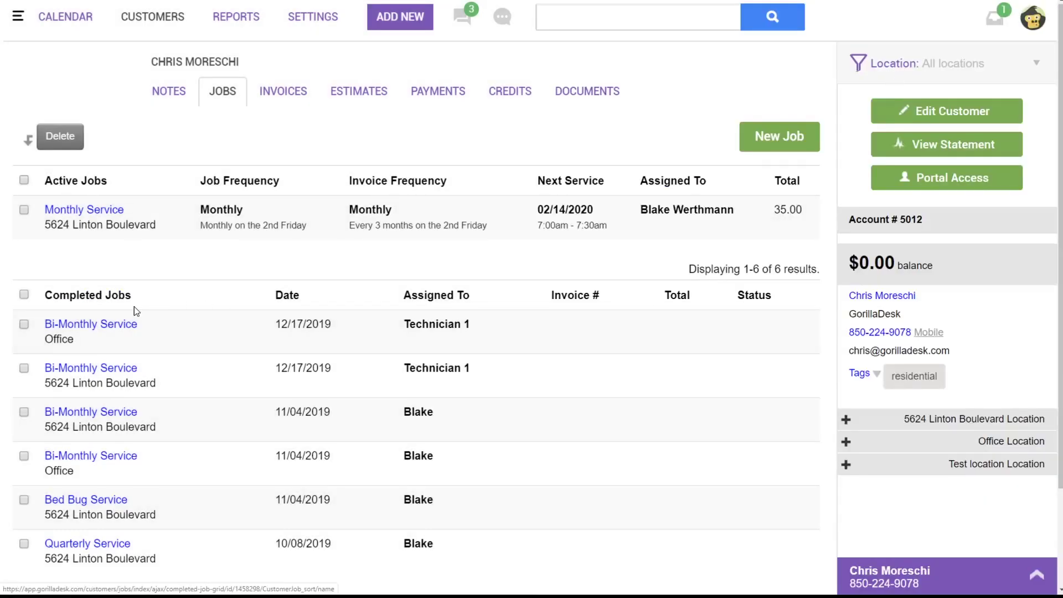
Reopen the Monthly Service job to examine its invoice's payment status and recurrence, and close it.
left_click(104, 209)
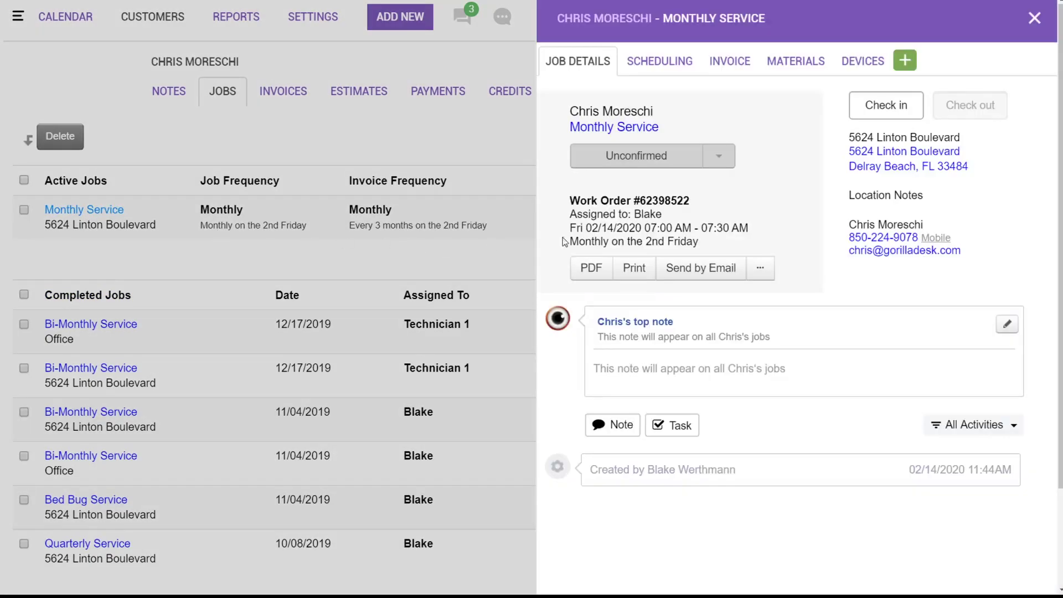
left_click(730, 61)
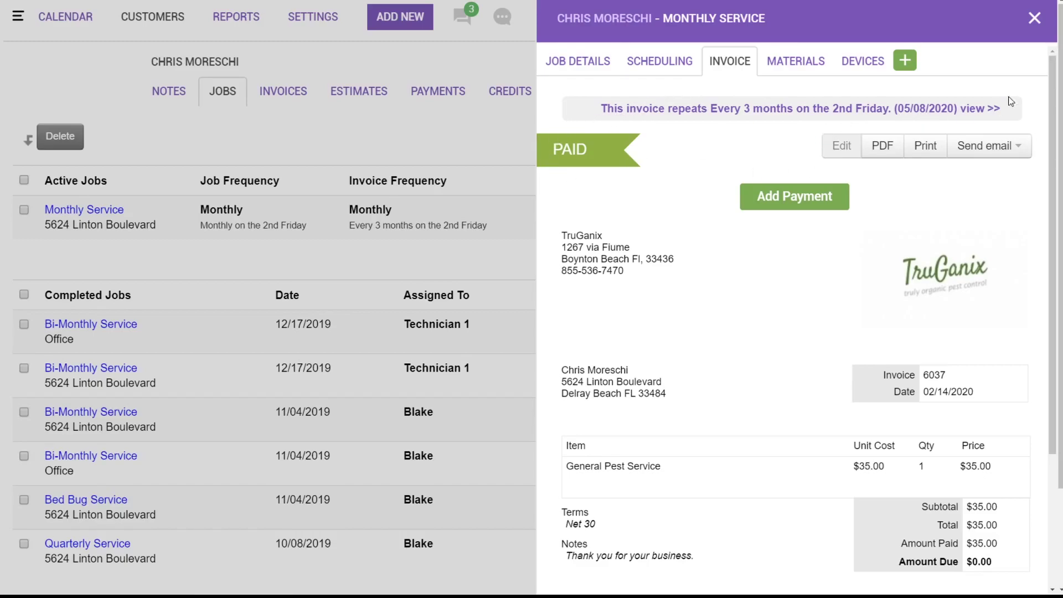
left_click(1033, 20)
Inspect the recurring invoice among the customer's invoices, and close it without changes.
left_click(285, 101)
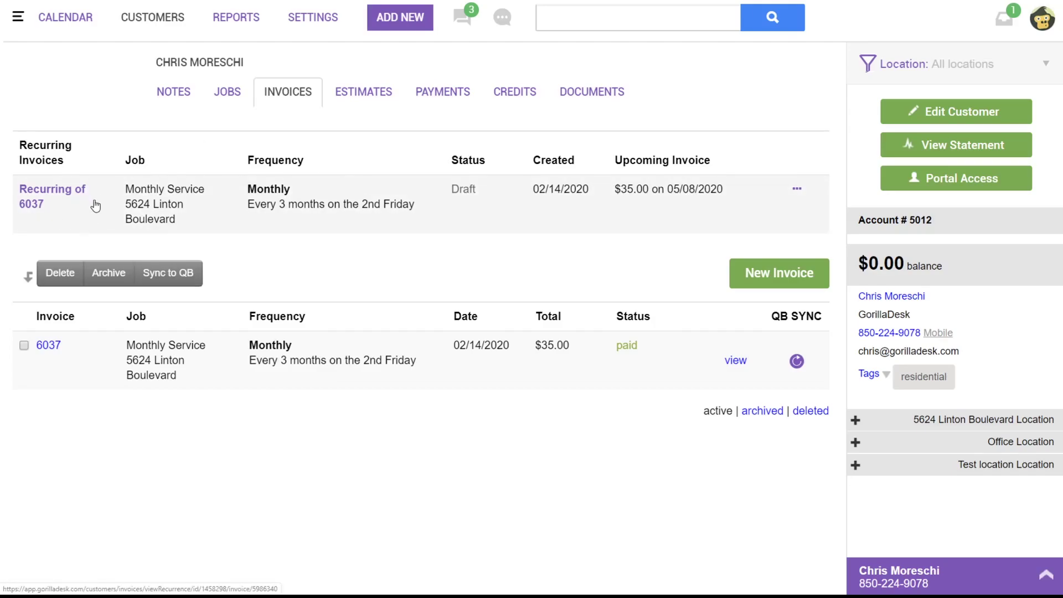
left_click(46, 195)
left_click(1018, 99)
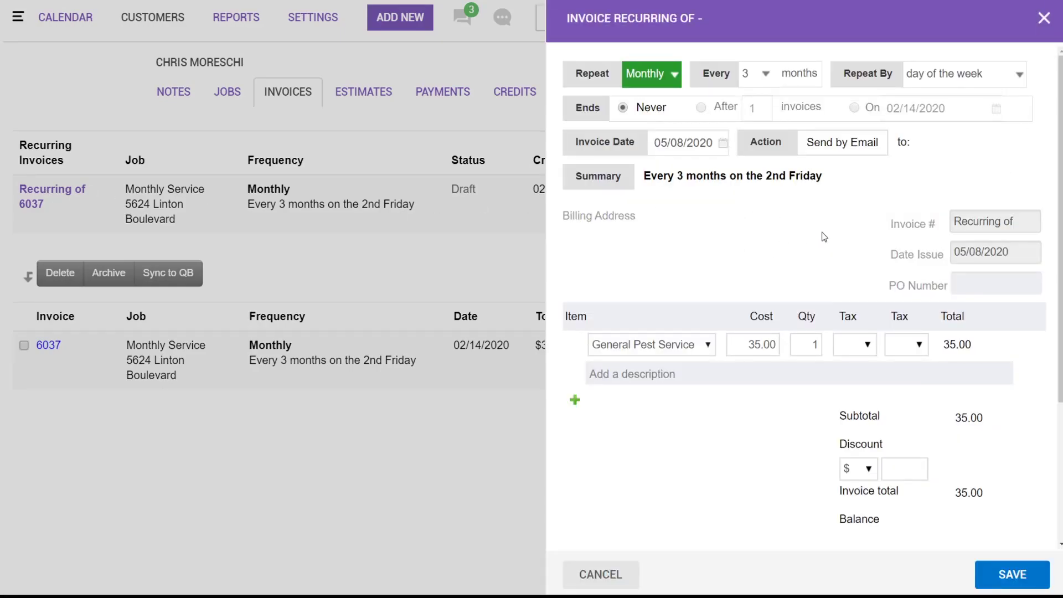
left_click(1045, 20)
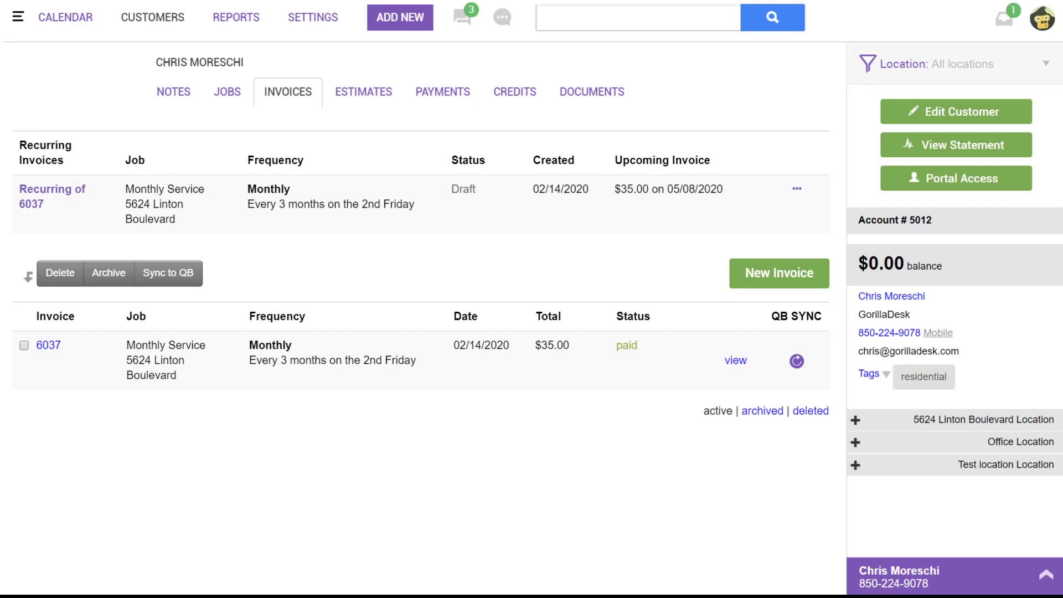
Start a new service template in the service settings and name it Quarterly Service Billed Annually.
mouse_move(316, 45)
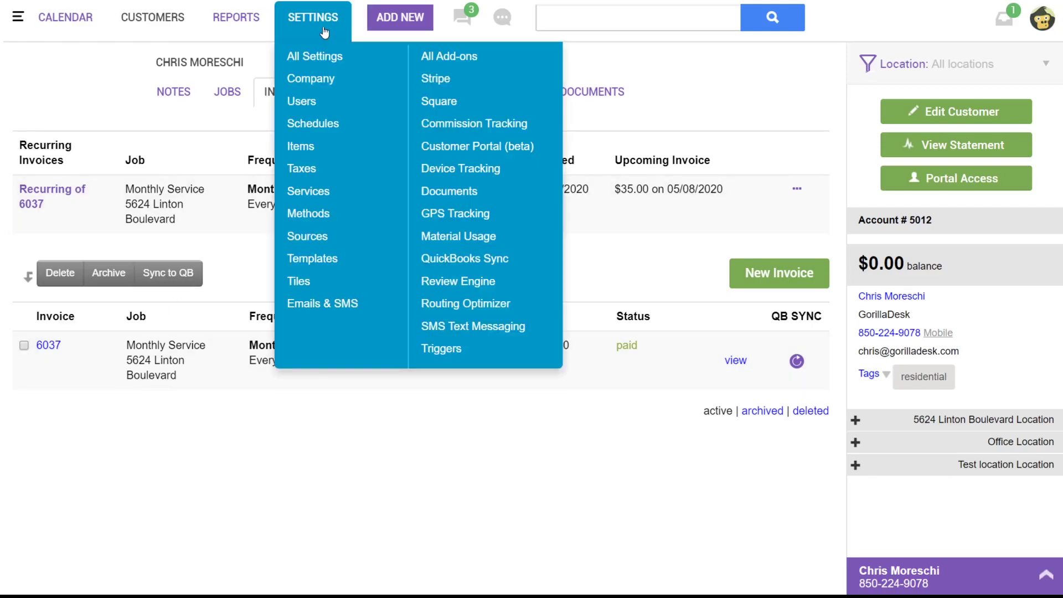
left_click(325, 192)
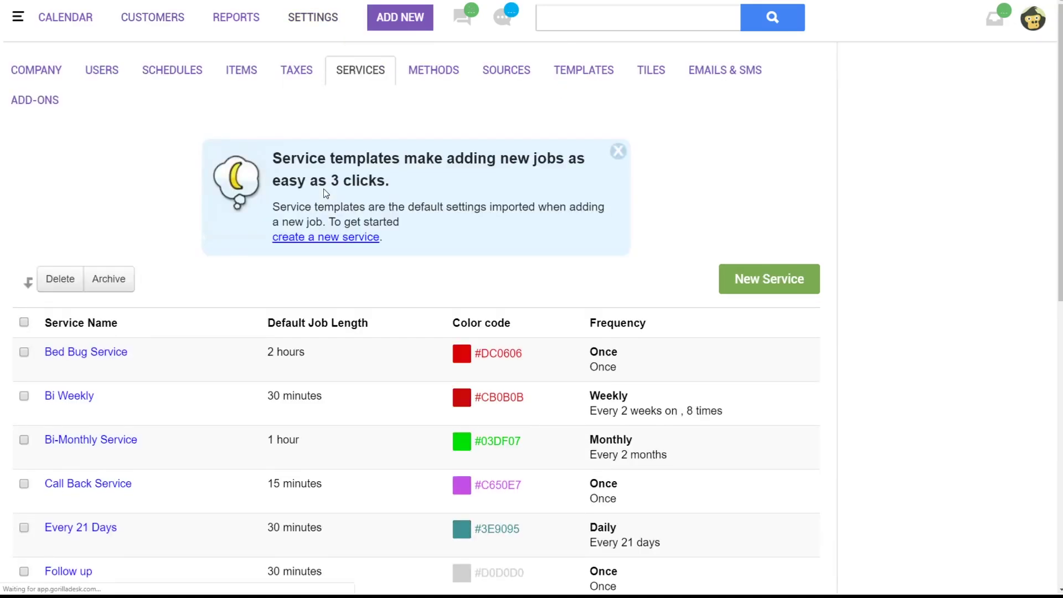
left_click(769, 279)
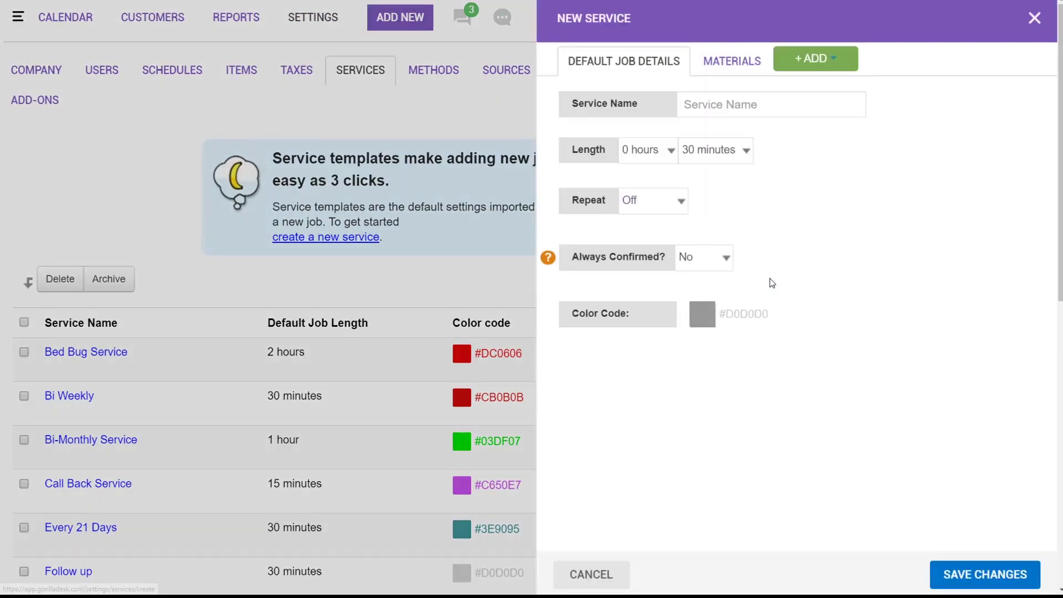
left_click(709, 111)
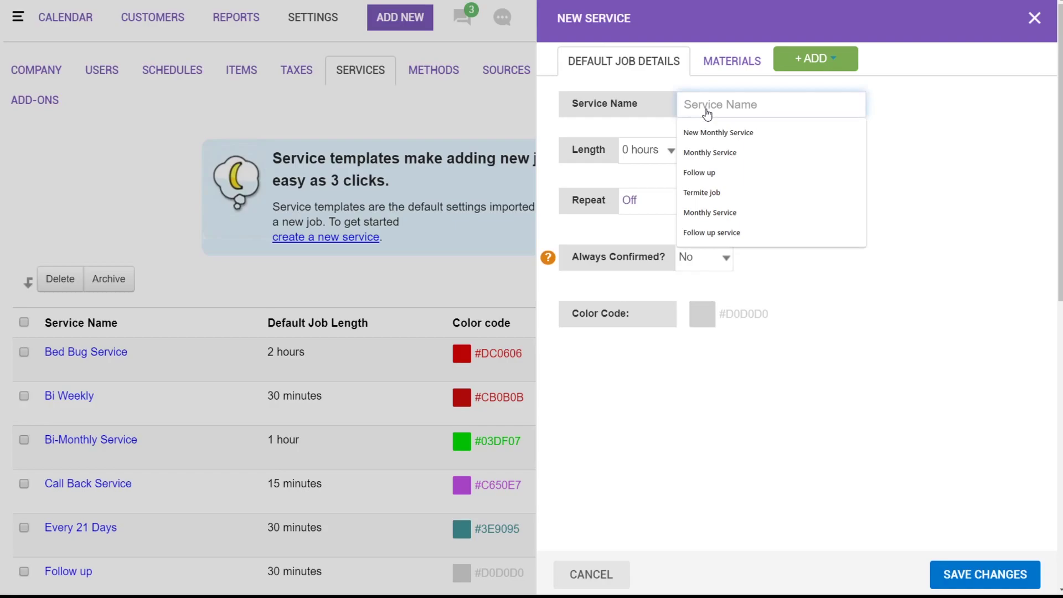
type("Quarter")
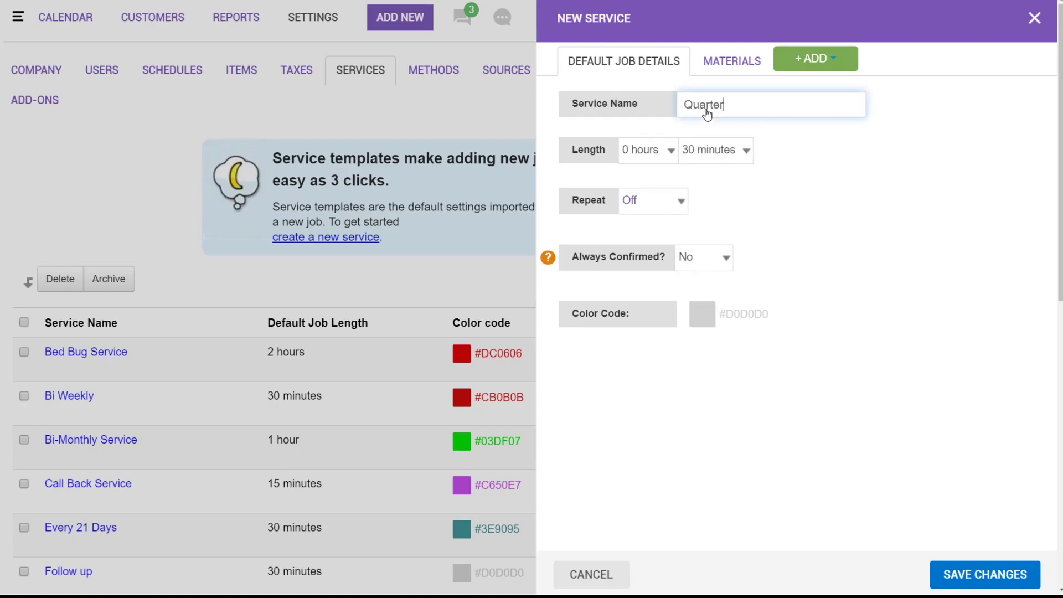
type("ly Service Billed Annually")
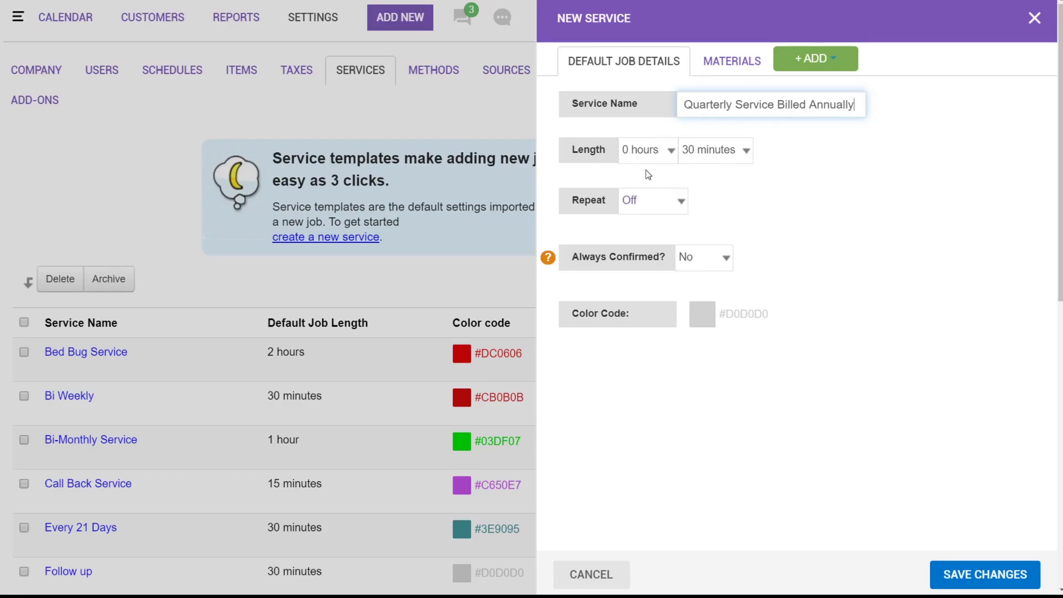
Set the service template's default job to repeat monthly, every 3 months.
left_click(662, 208)
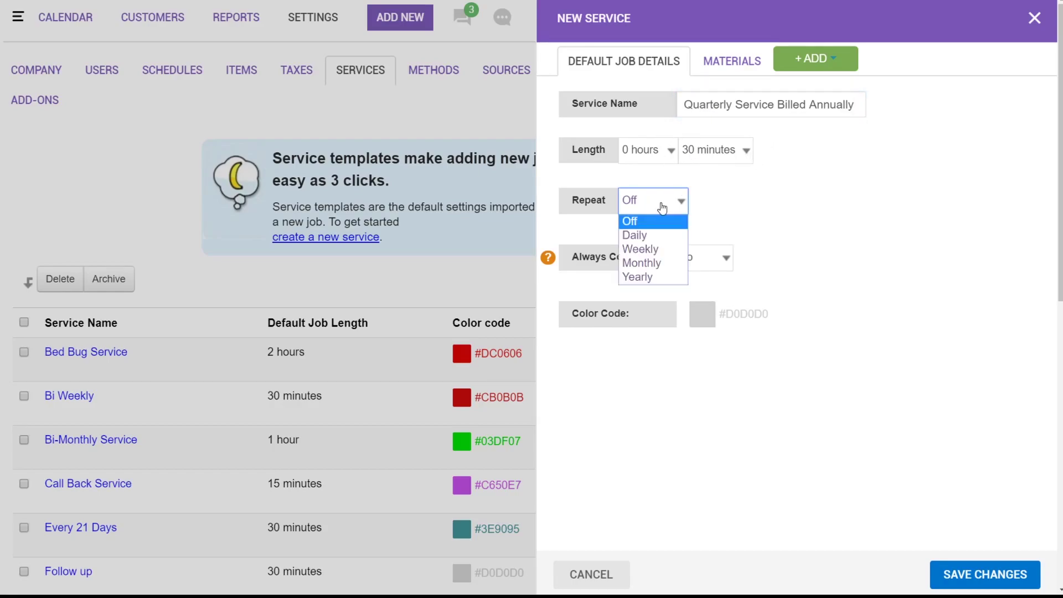
left_click(647, 262)
left_click(767, 201)
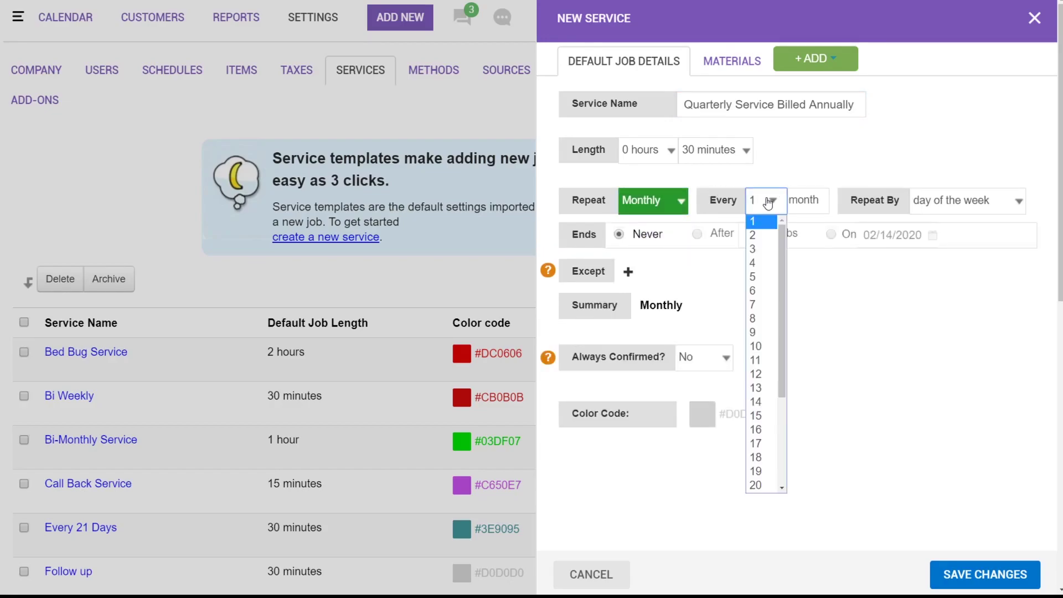
left_click(759, 249)
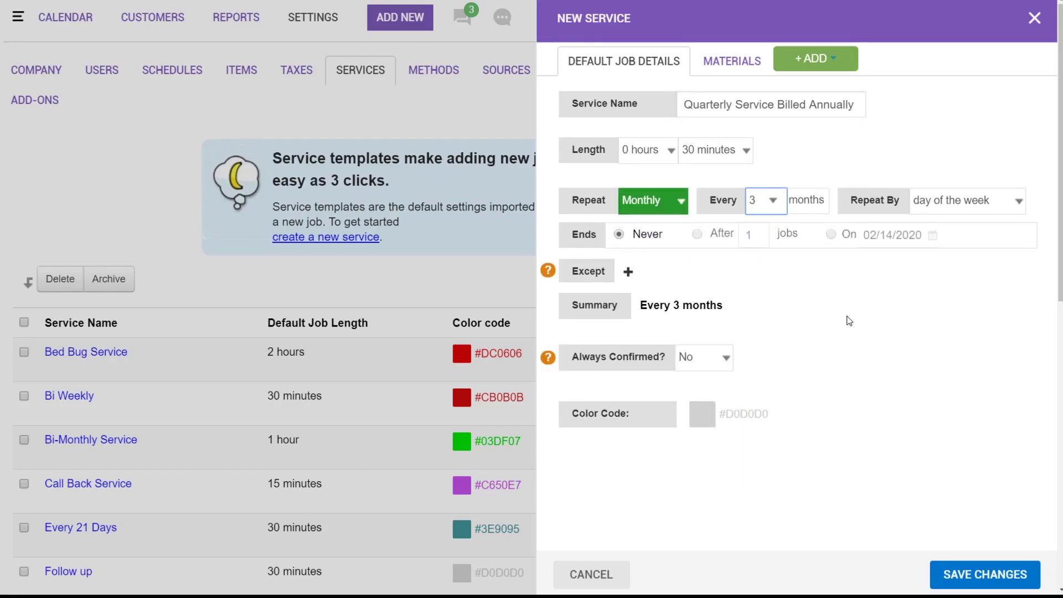
left_click(846, 317)
Add an invoice to the service template with the Quarterly Service item at a quantity of 4.
left_click(821, 61)
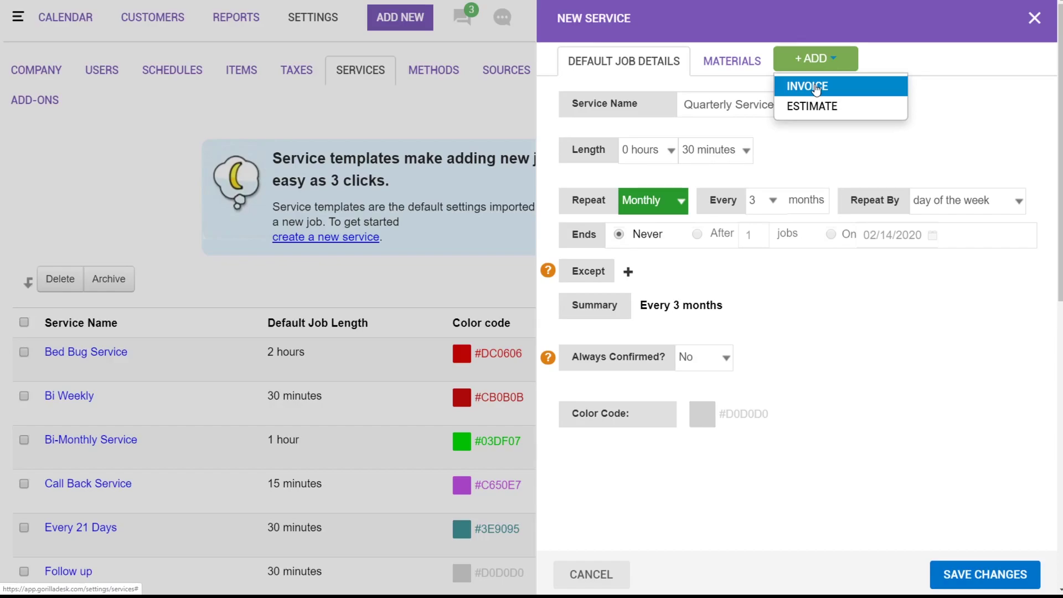
left_click(817, 87)
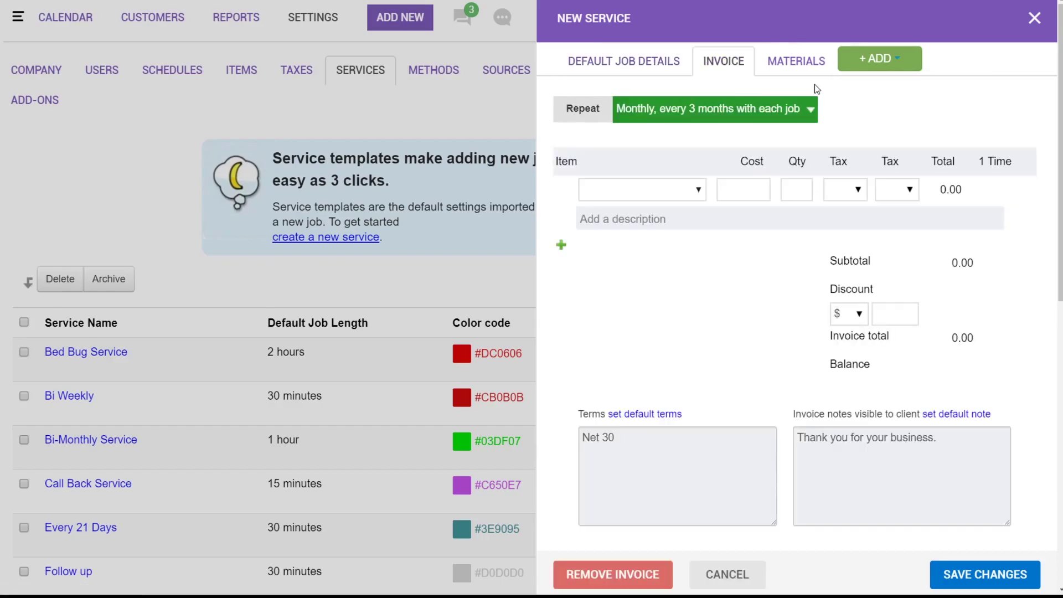
left_click(697, 189)
left_click(642, 416)
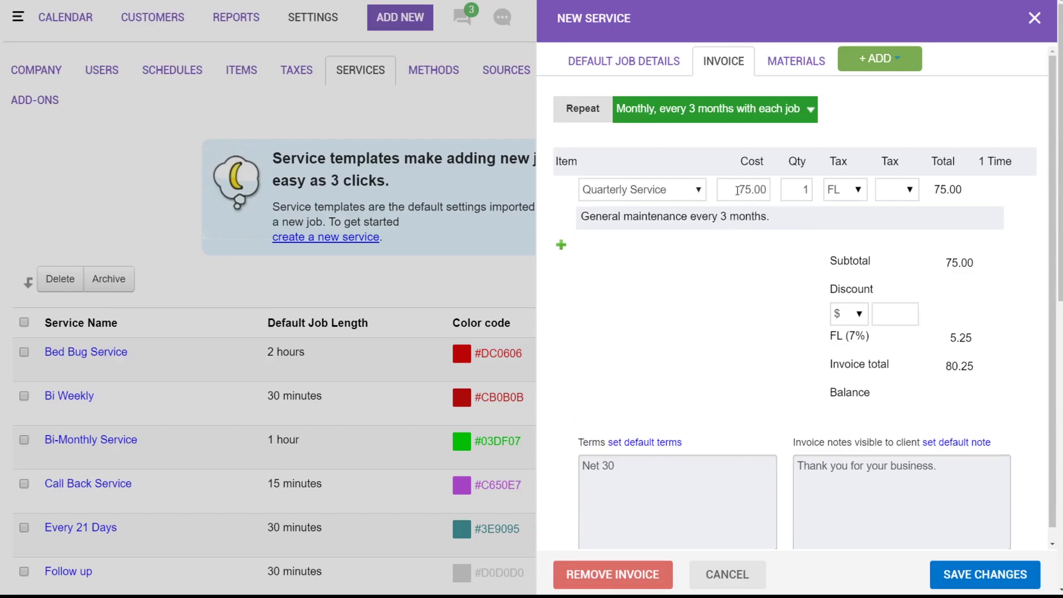
double_click(801, 190)
type("4")
left_click(952, 123)
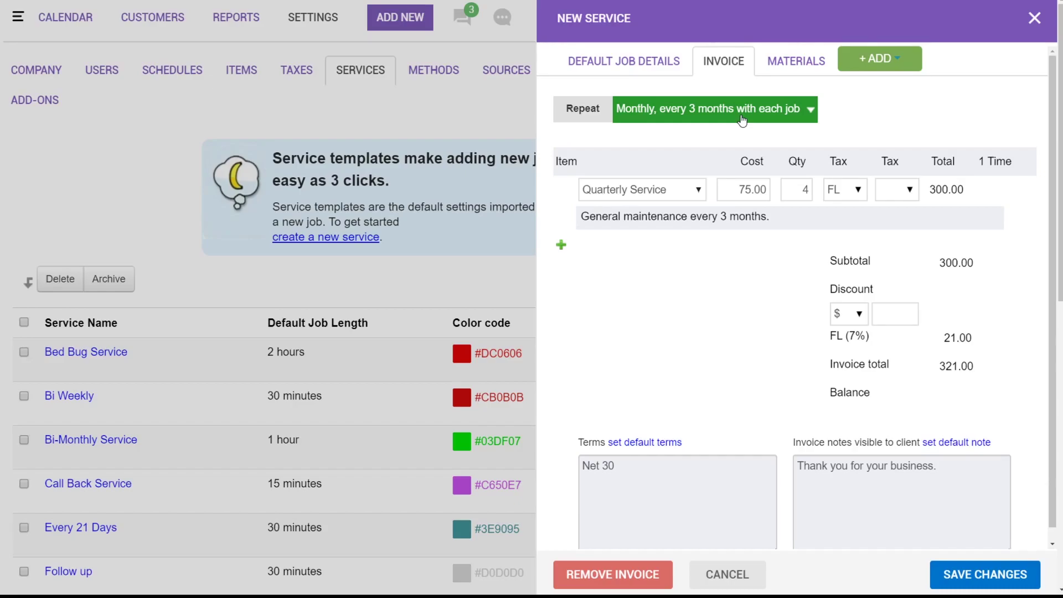
Set the template's invoice to repeat yearly, review the default job's schedule, and save the service template.
left_click(778, 115)
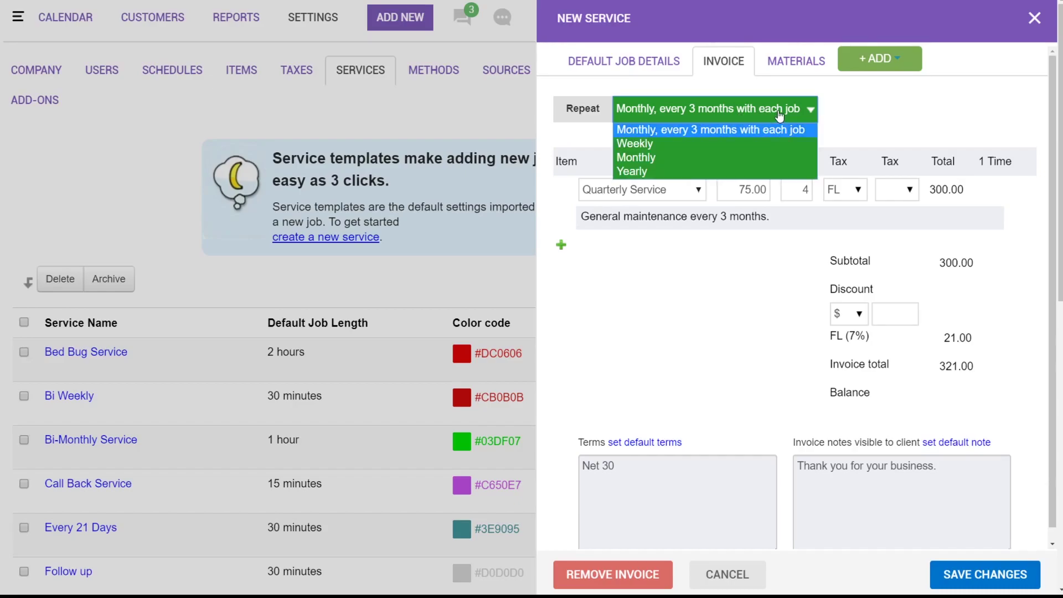
left_click(635, 170)
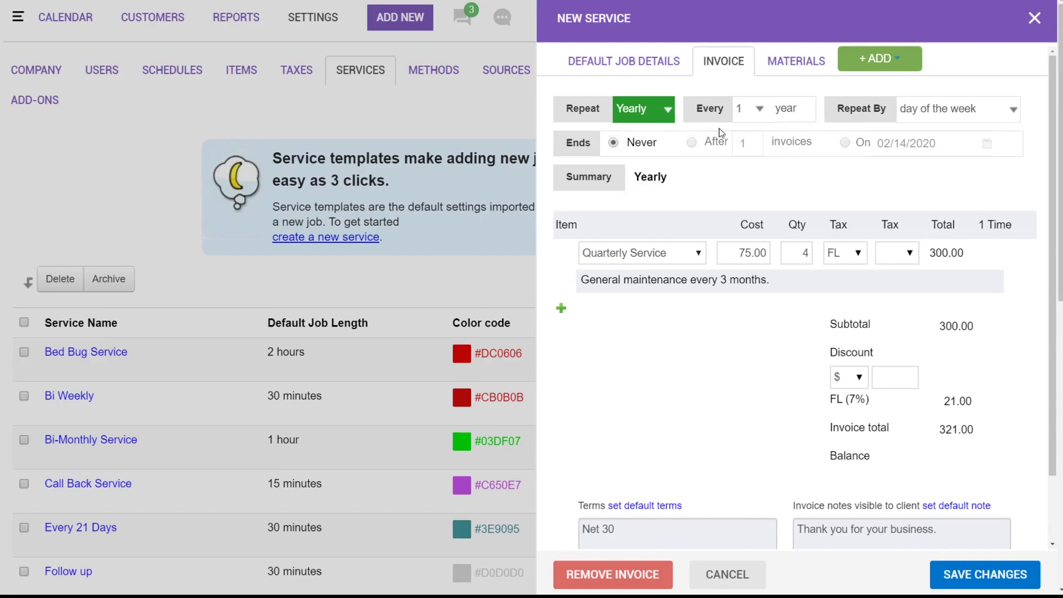
left_click(655, 65)
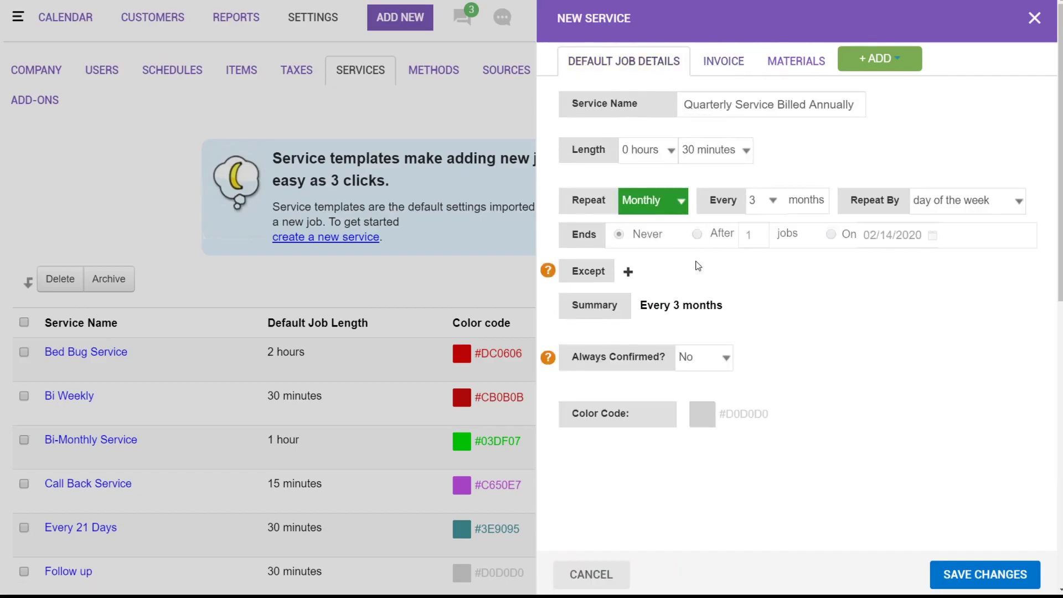
left_click(728, 65)
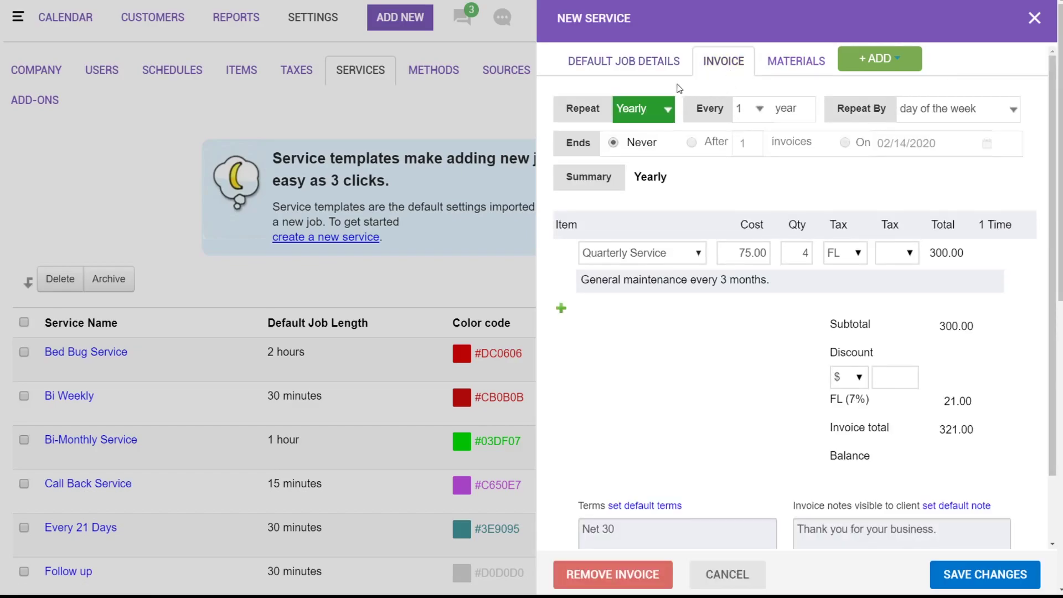
left_click(991, 582)
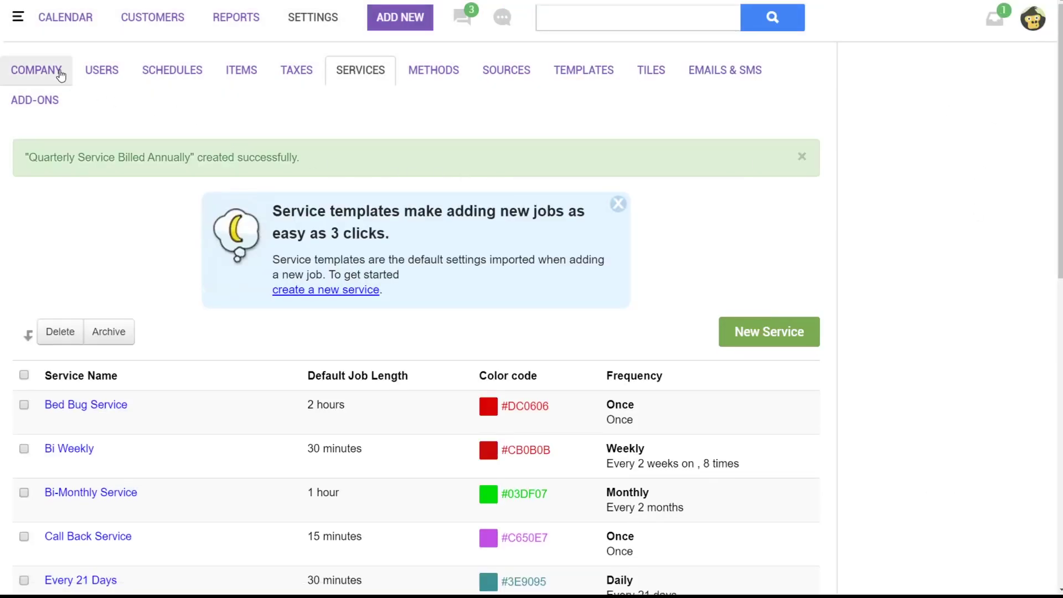
Start a new calendar job on Friday, February 14 at 10:45 am for the same customer at the Office address.
left_click(64, 21)
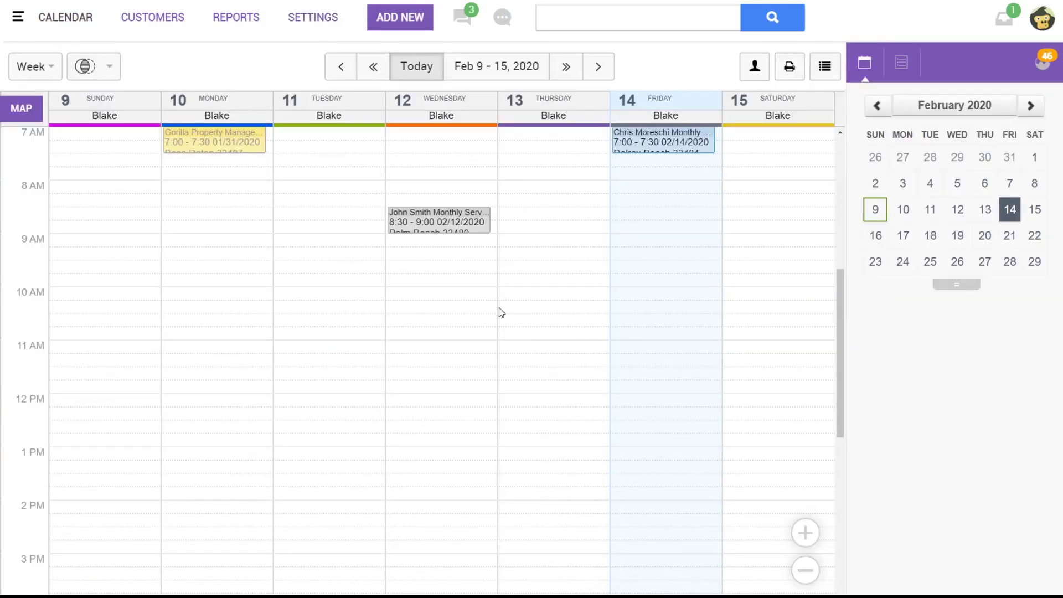
left_click(635, 336)
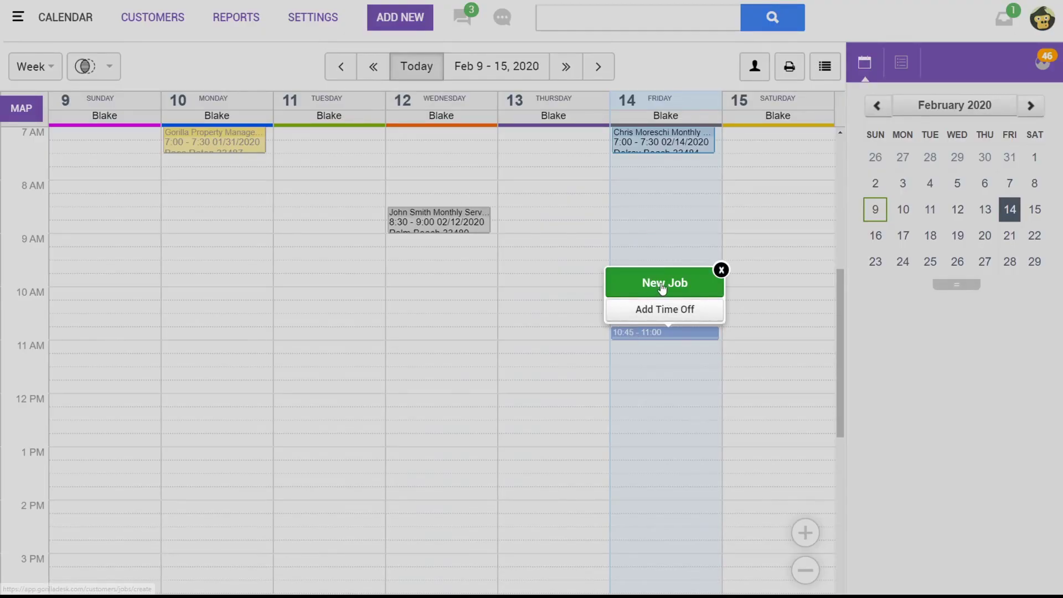
left_click(663, 288)
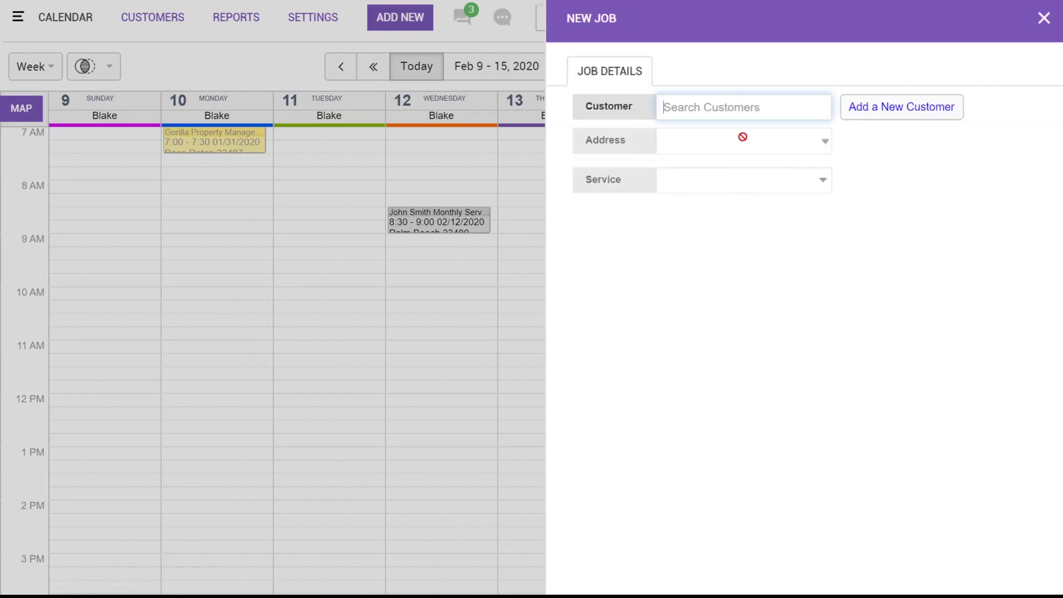
type("chri")
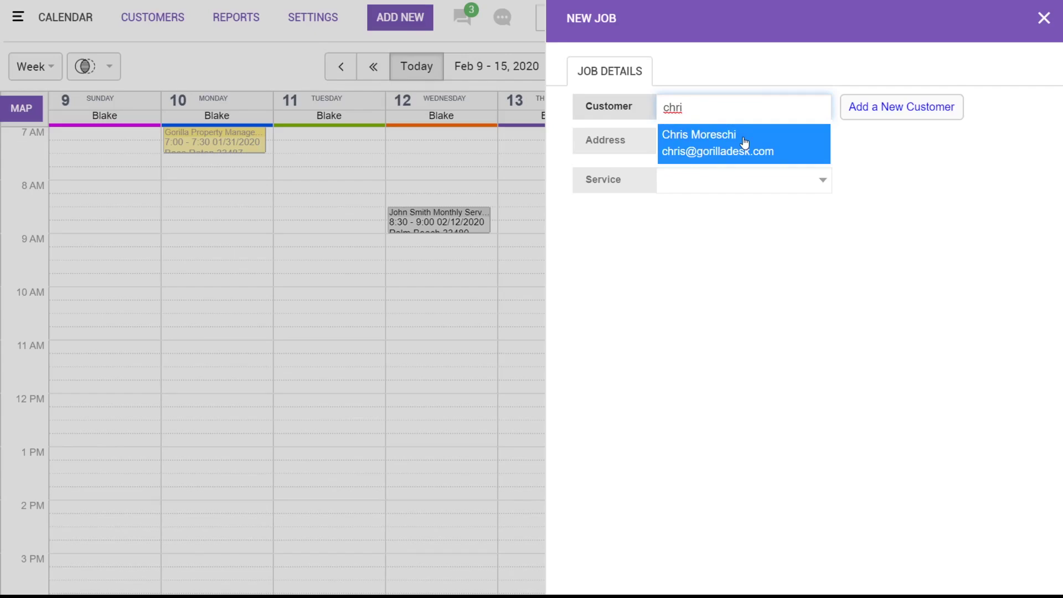
left_click(745, 143)
left_click(742, 142)
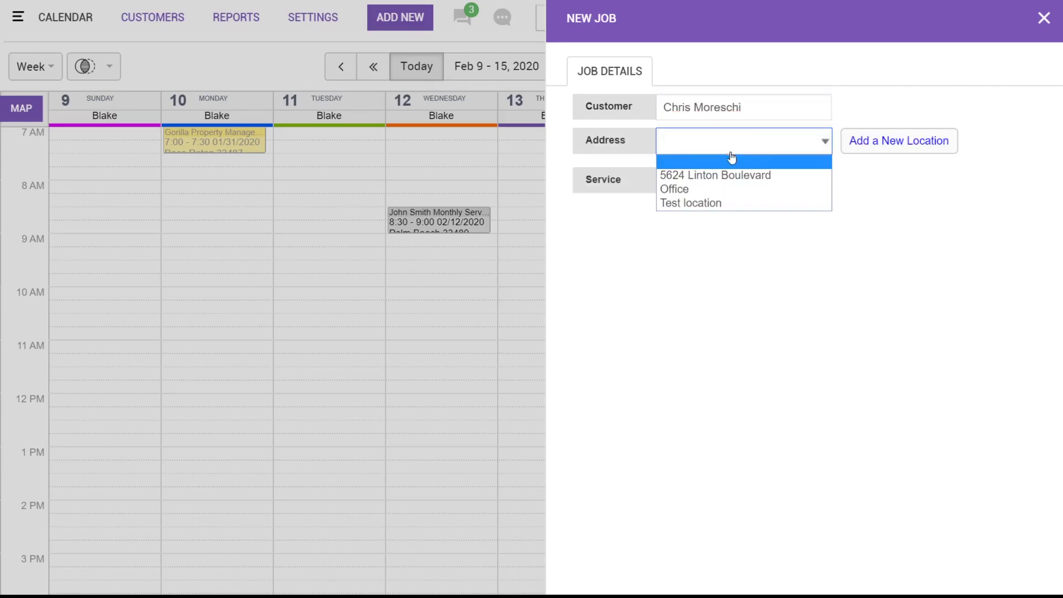
left_click(693, 193)
Assign the Quarterly Service Billed Annually service to the new job.
left_click(751, 214)
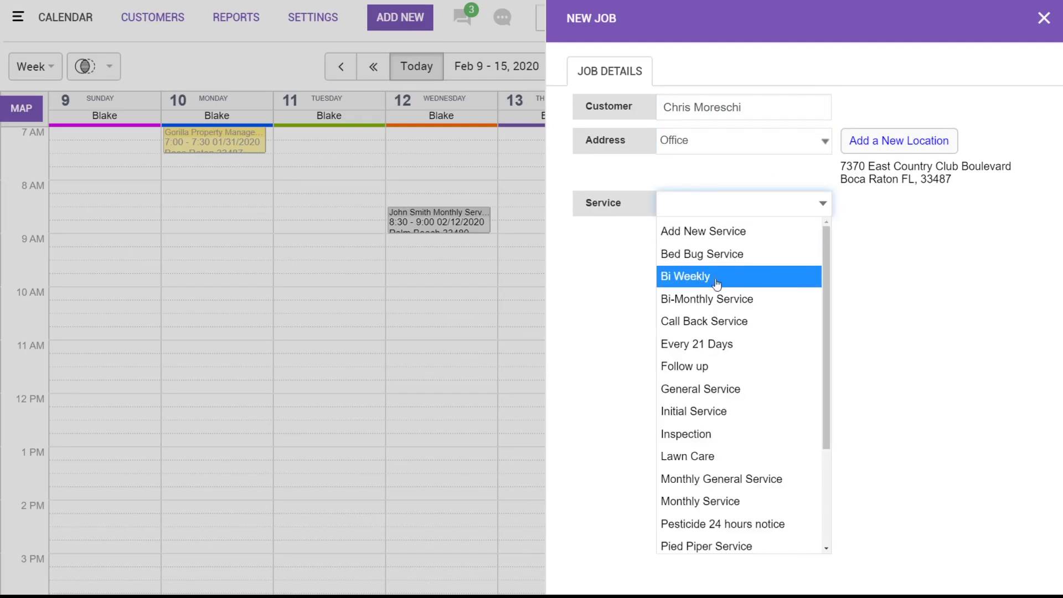
scroll(731, 285, "down", 3)
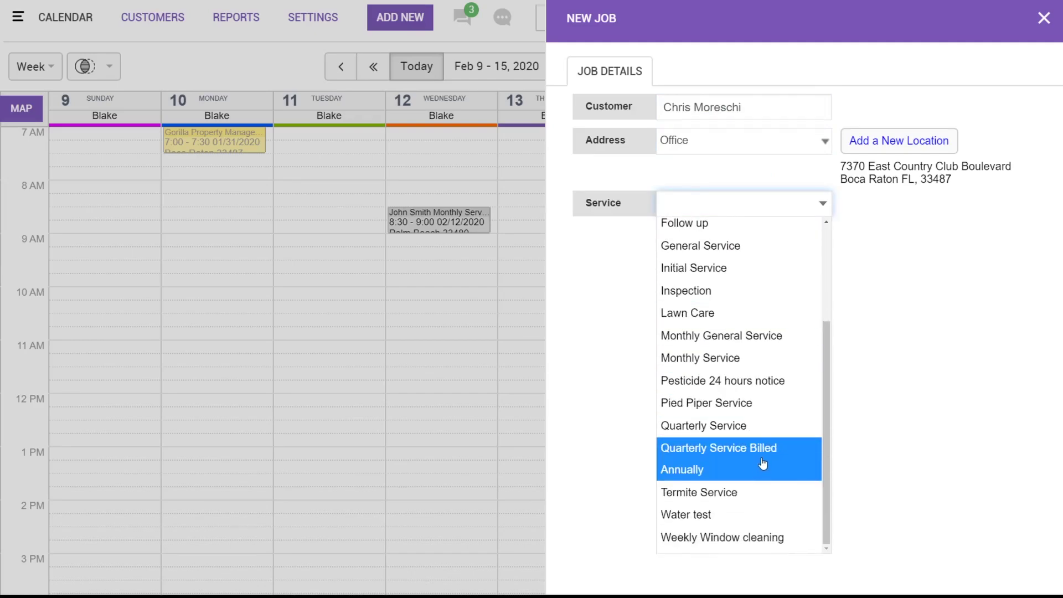
left_click(732, 456)
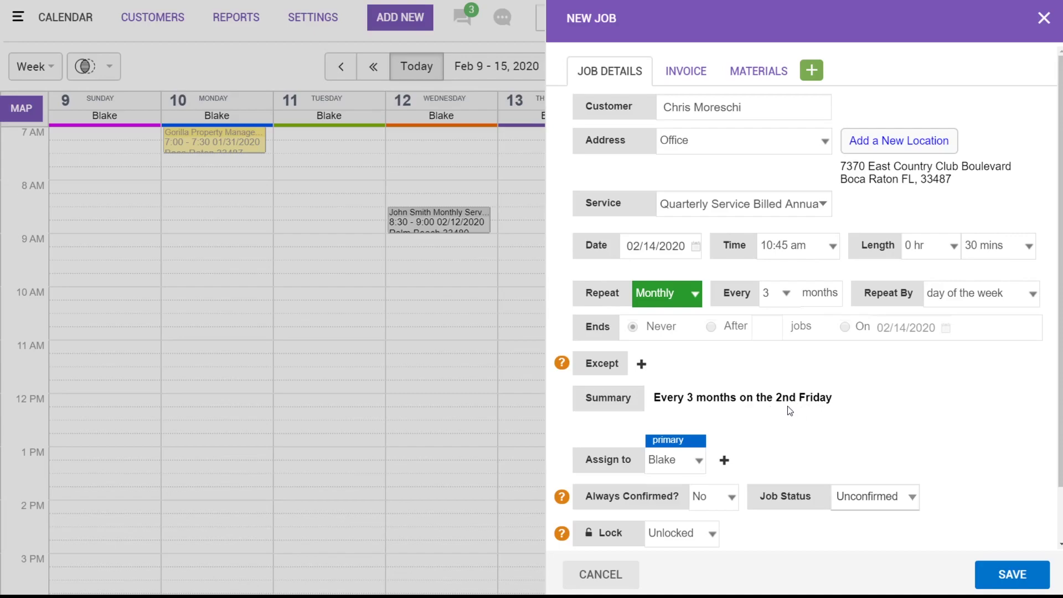
Set the date of the job's yearly recurring invoice to 02/12/2021 and save the job.
left_click(691, 73)
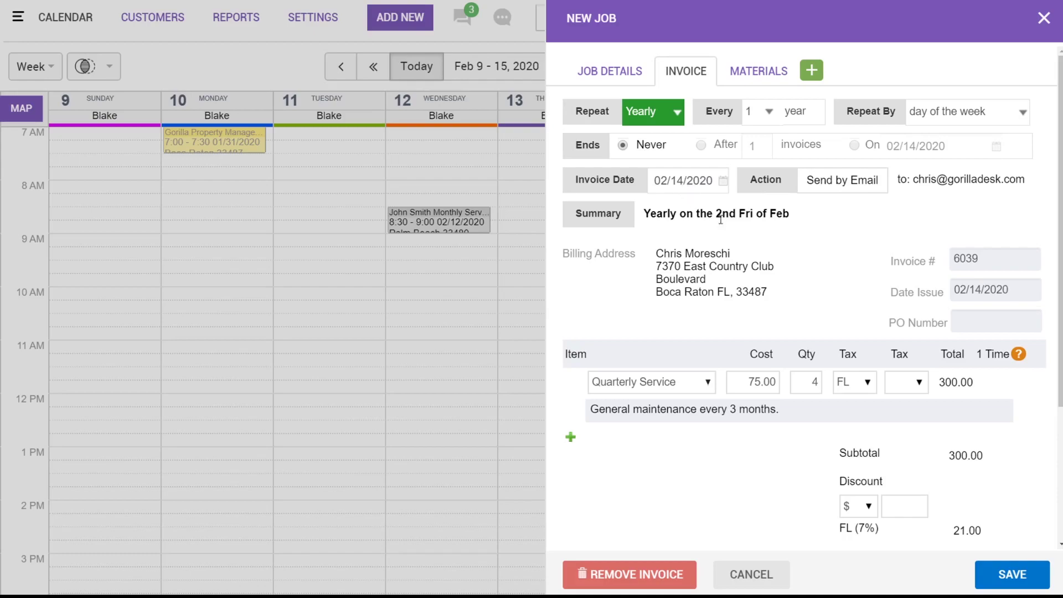
left_click(687, 182)
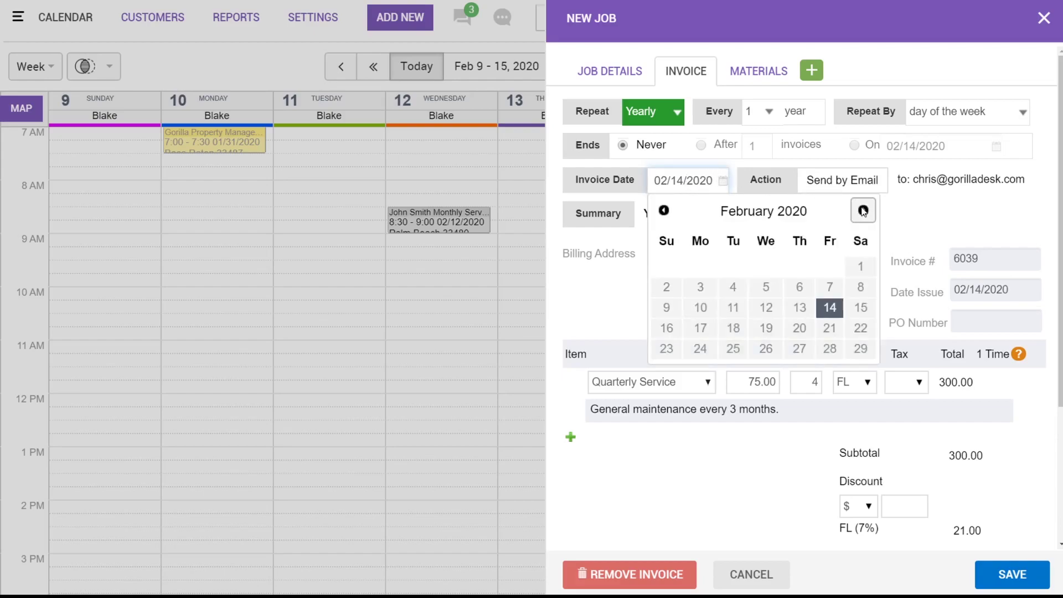
double_click(863, 211)
triple_click(863, 211)
left_click(864, 211)
triple_click(863, 211)
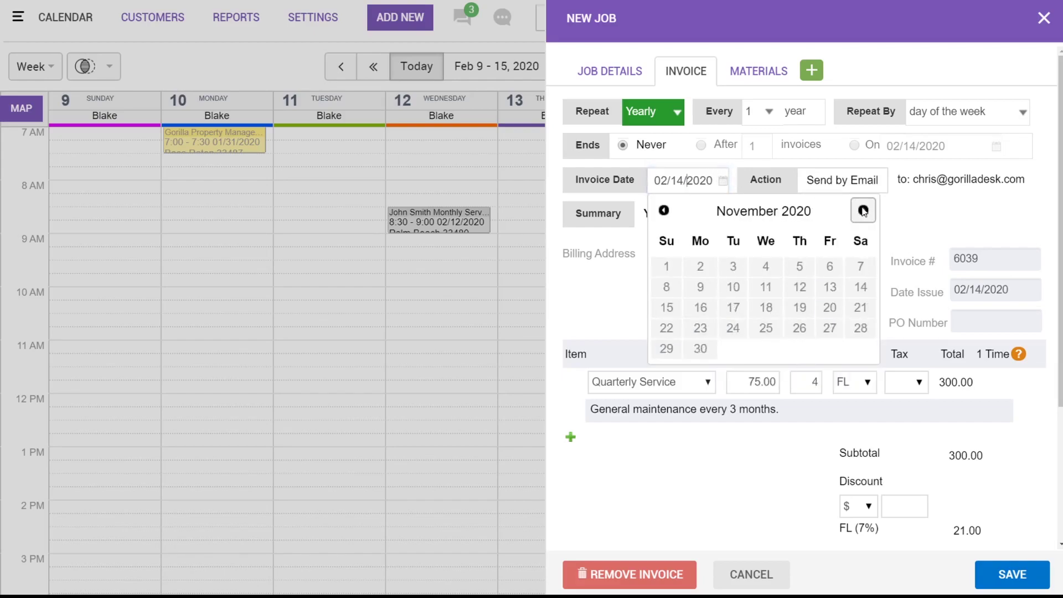
double_click(863, 211)
double_click(863, 211)
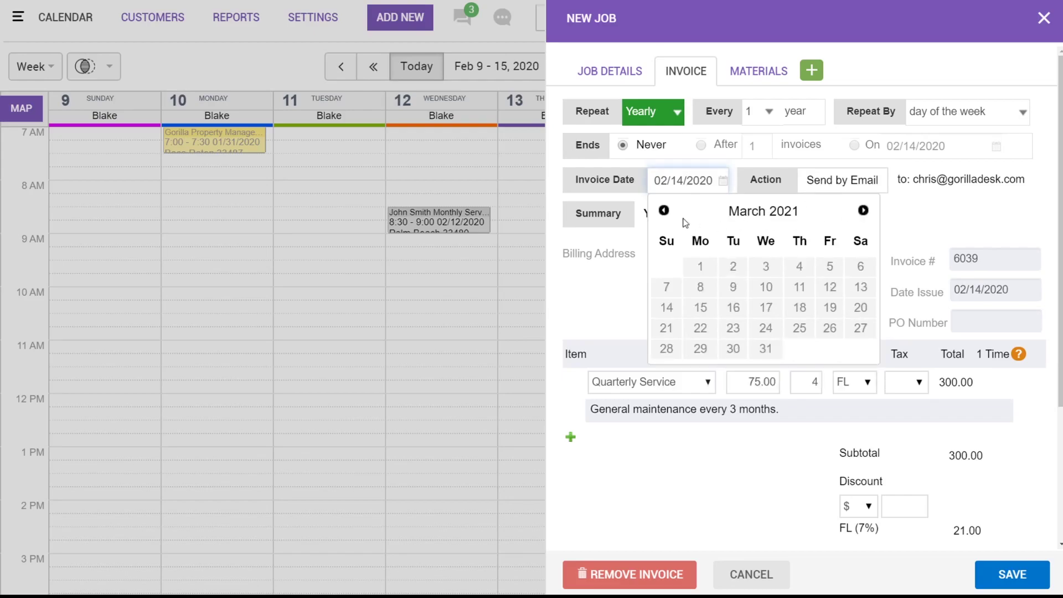
left_click(664, 211)
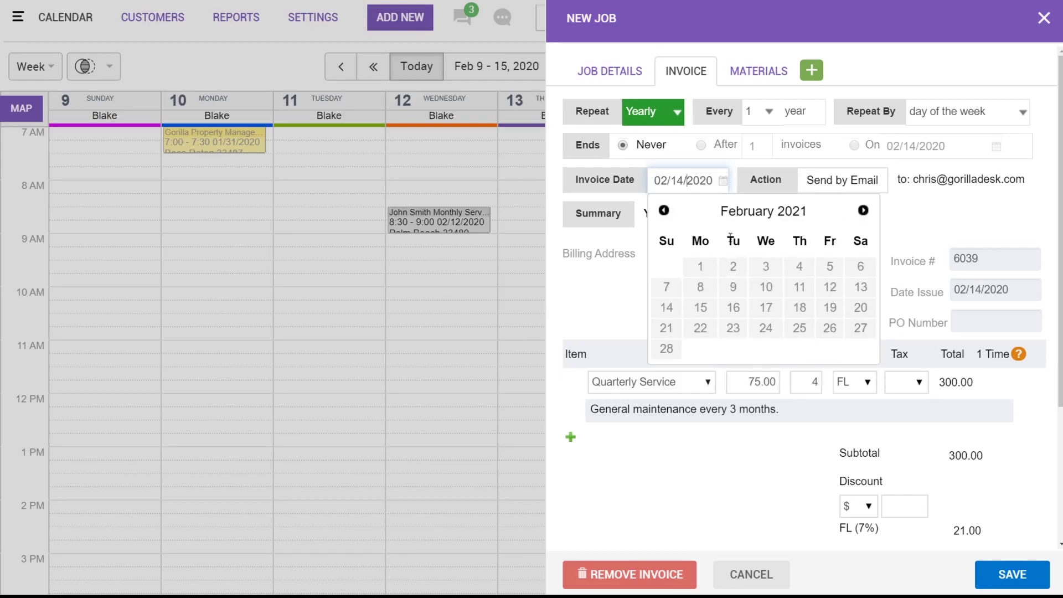
left_click(831, 287)
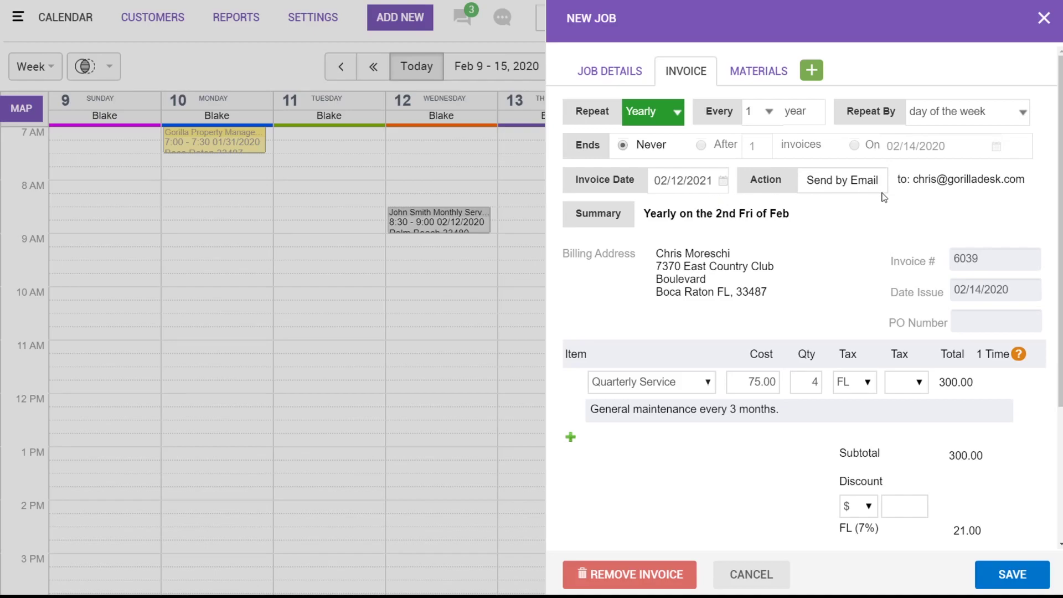
scroll(795, 370, "down", 2)
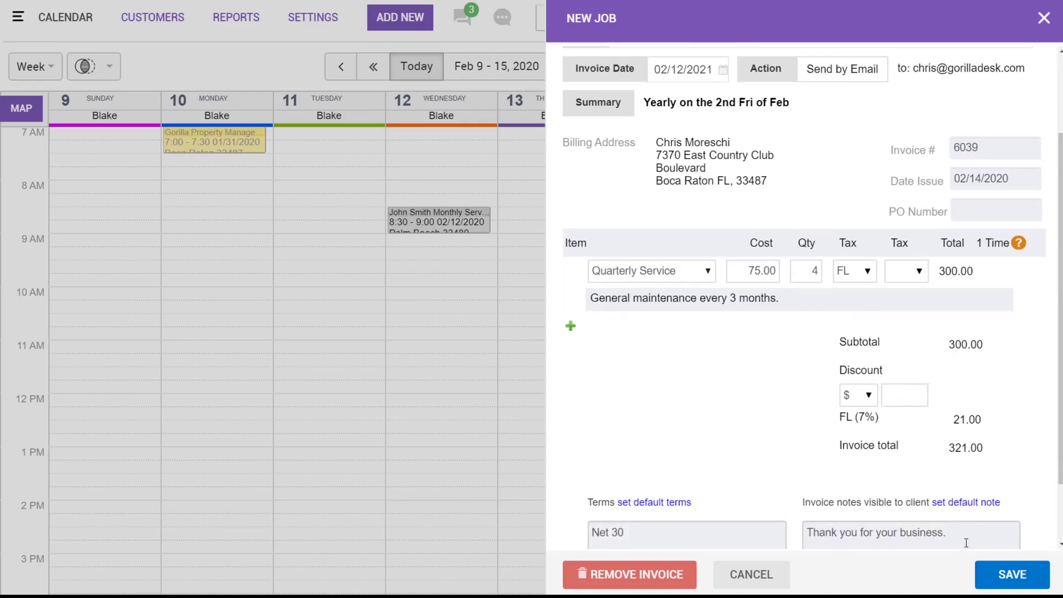
left_click(1012, 585)
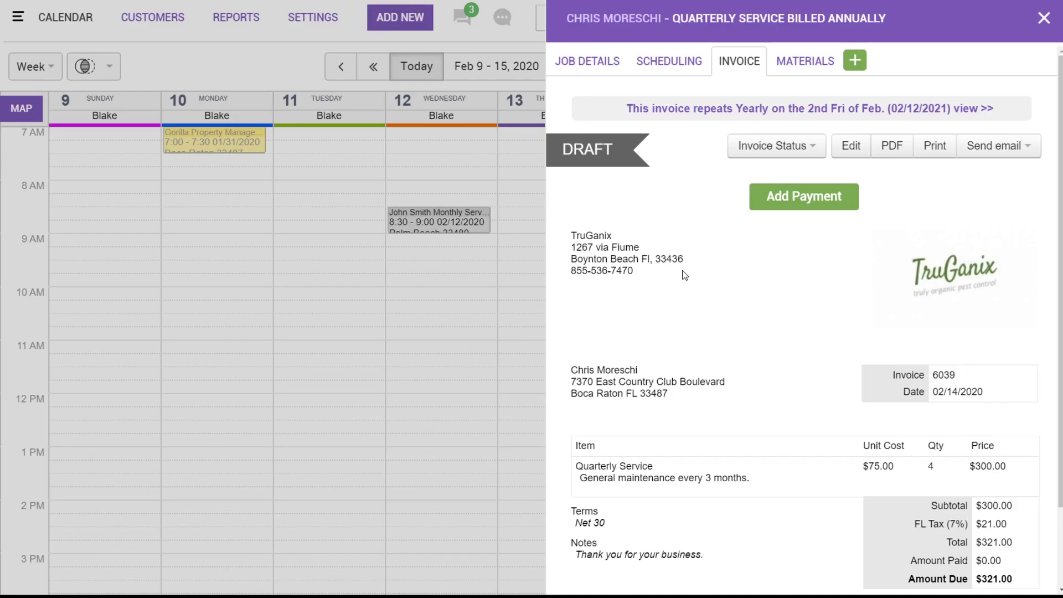
Record a check payment of $321.00 dated 02/14/2020 against the job's draft invoice.
left_click(831, 199)
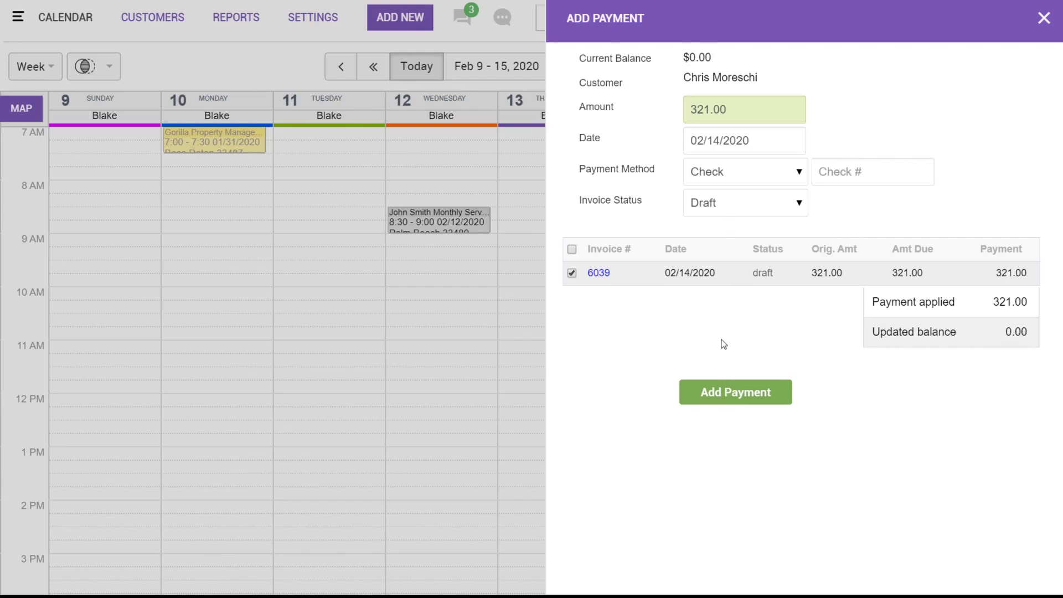
left_click(736, 395)
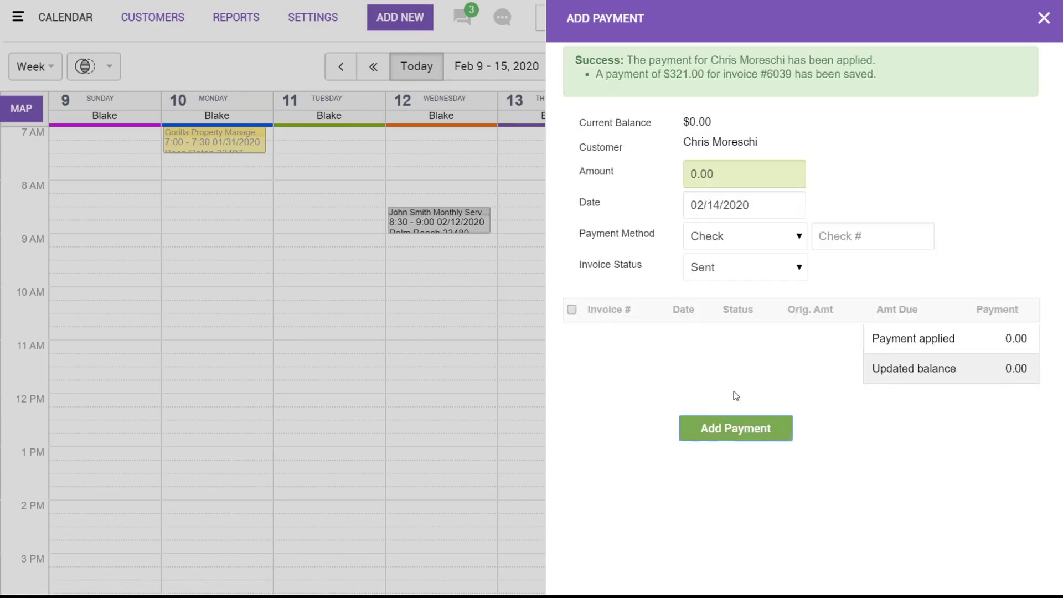
left_click(1044, 18)
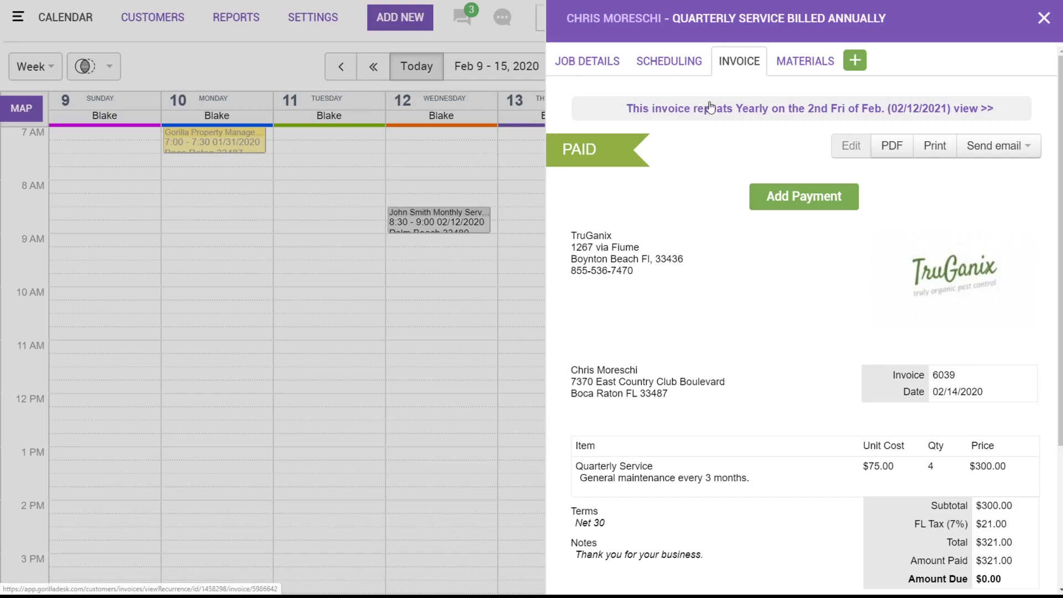
Set the February 14 quarterly job's status to Complete and return to the calendar.
left_click(602, 59)
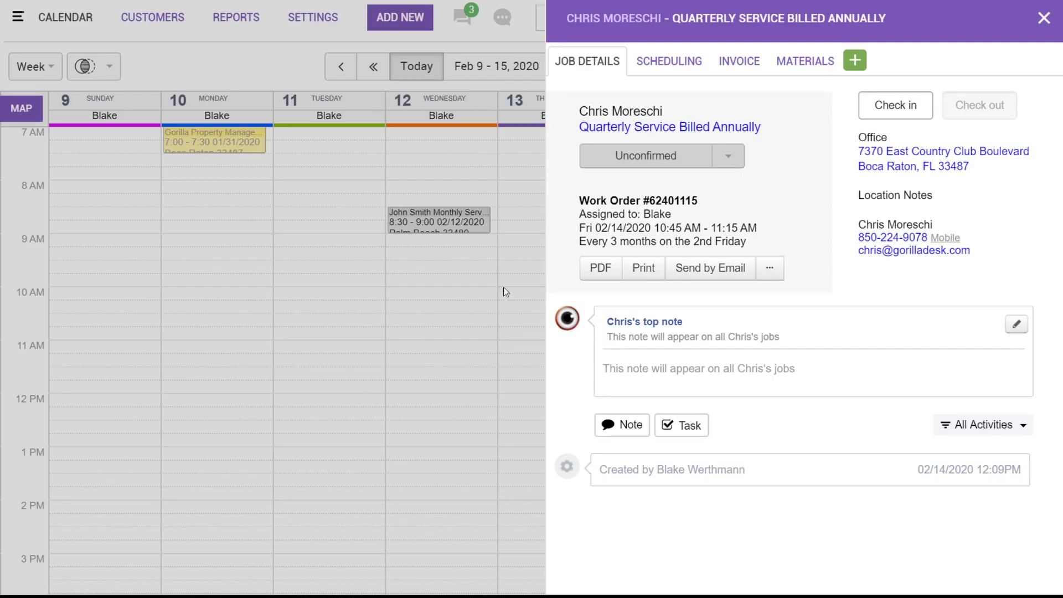
left_click(735, 159)
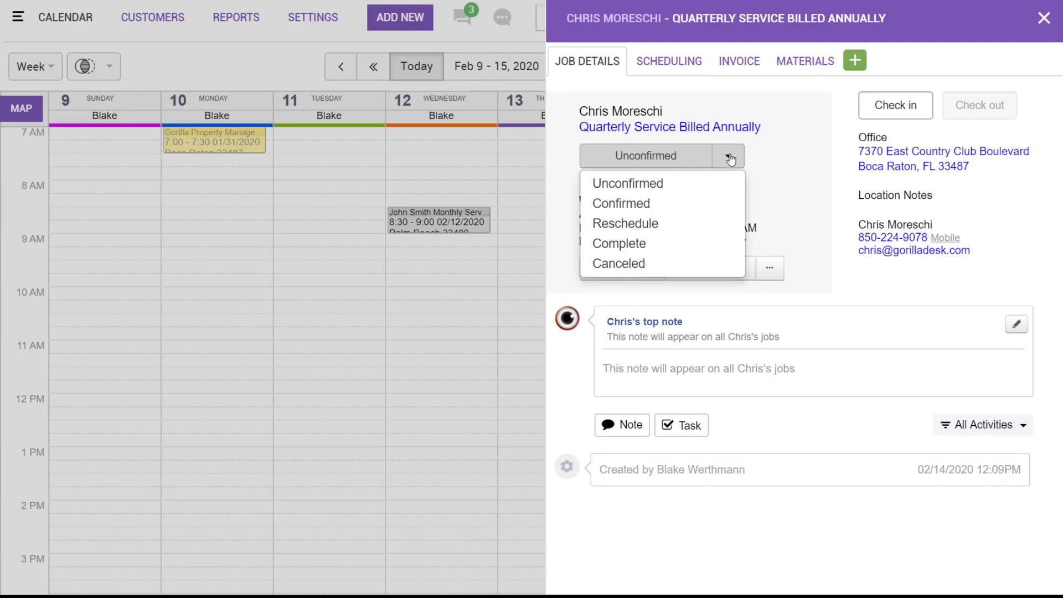
left_click(652, 245)
left_click(610, 184)
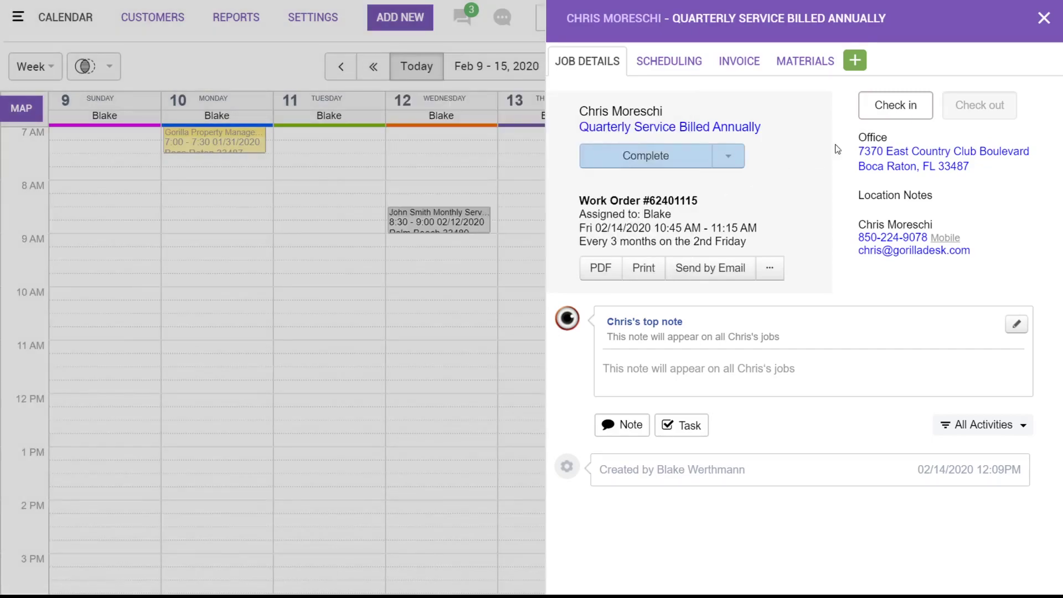
left_click(1044, 18)
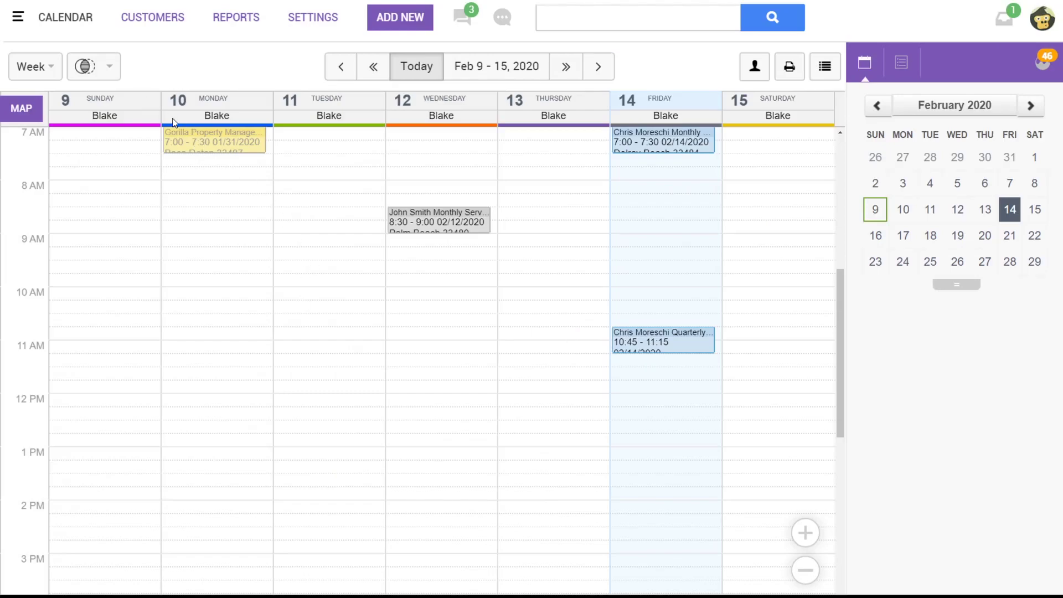
Show the calendar by month and advance it to May 2020.
left_click(48, 66)
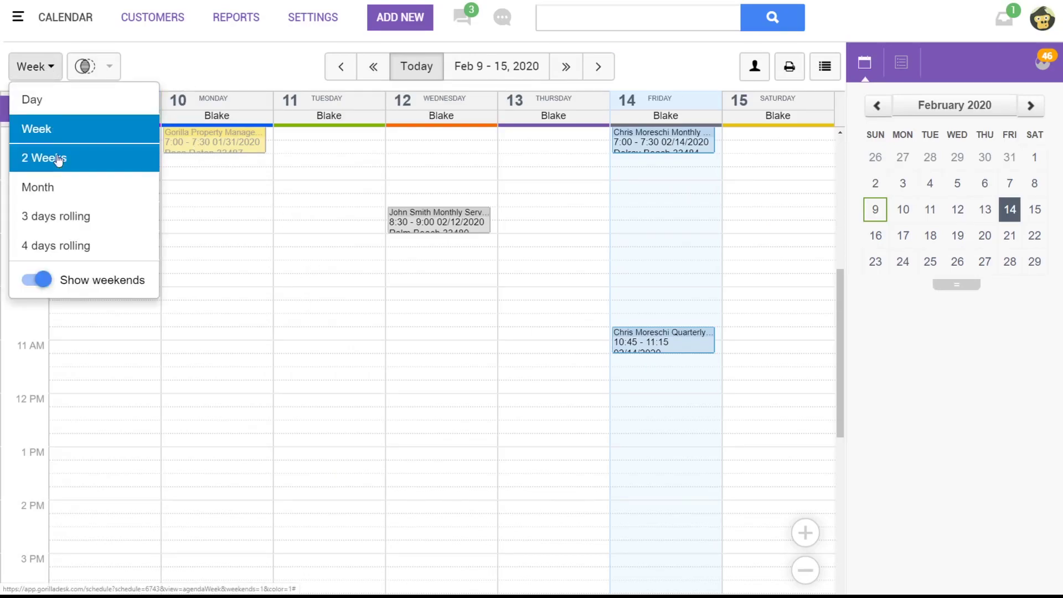
left_click(50, 187)
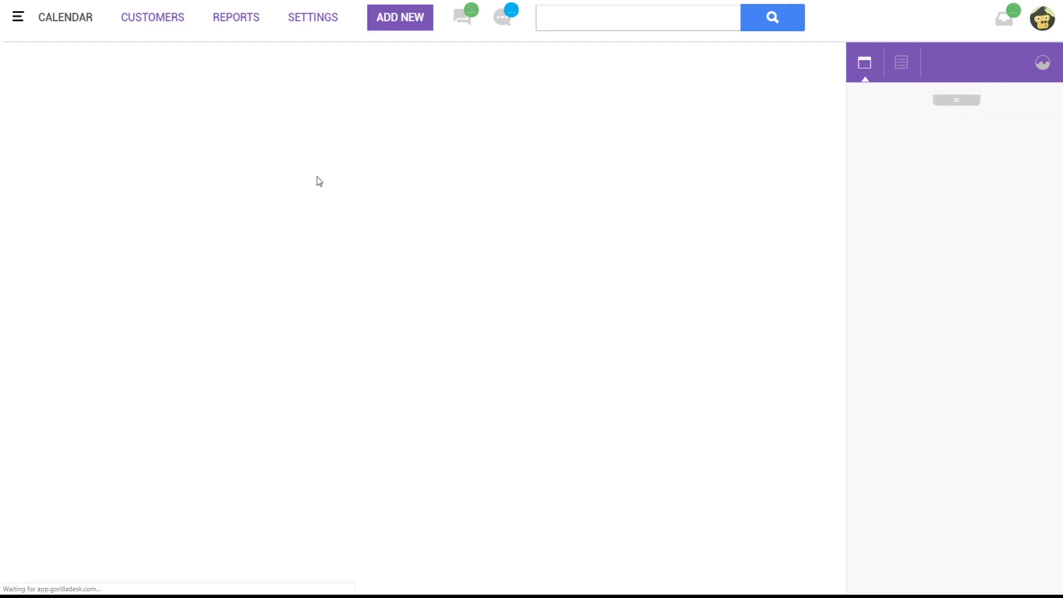
left_click(588, 67)
left_click(589, 68)
left_click(590, 68)
scroll(674, 214, "down", 2)
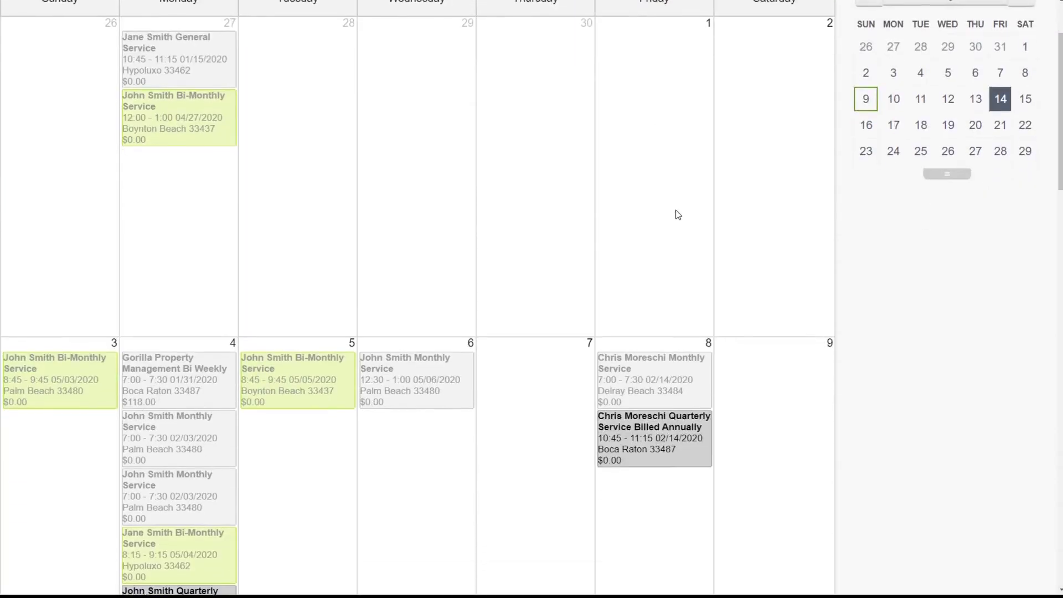
Open the May 8 Quarterly Service Billed Annually job and check its invoice's payment status and repeat schedule.
left_click(665, 445)
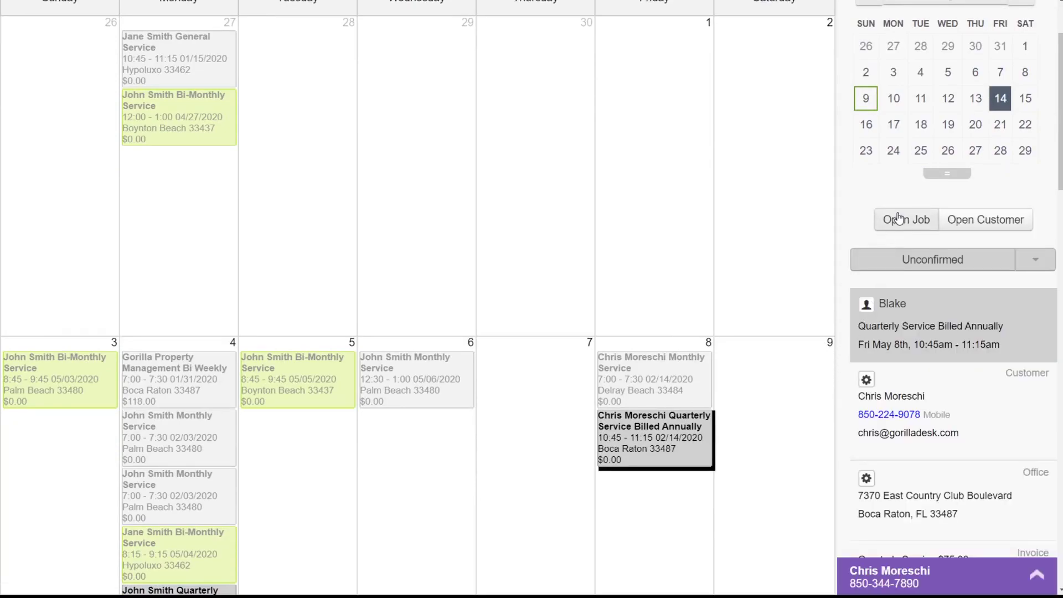
left_click(900, 217)
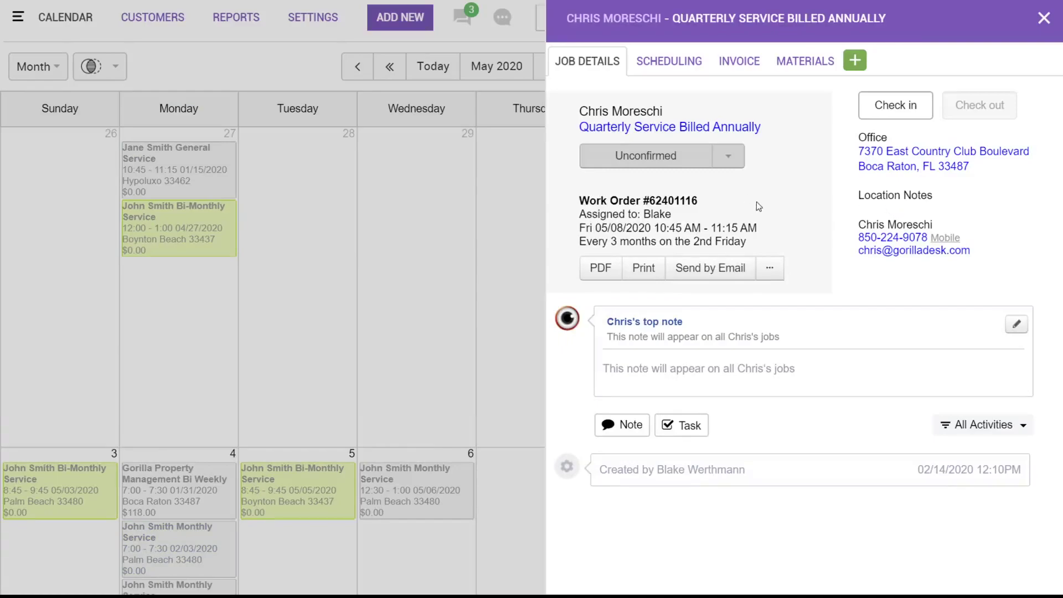
left_click(734, 74)
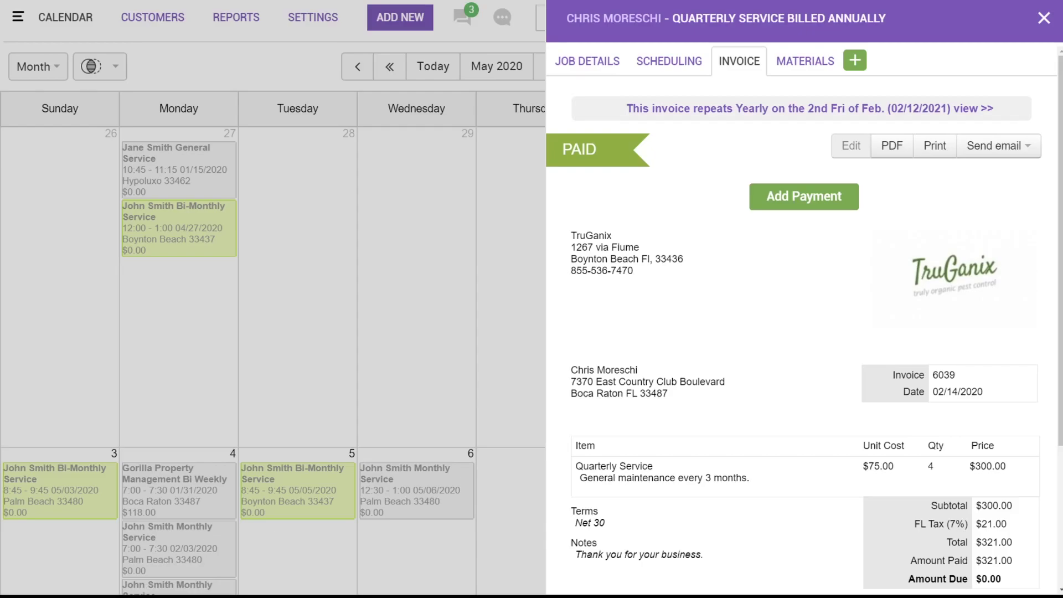
left_click(1044, 20)
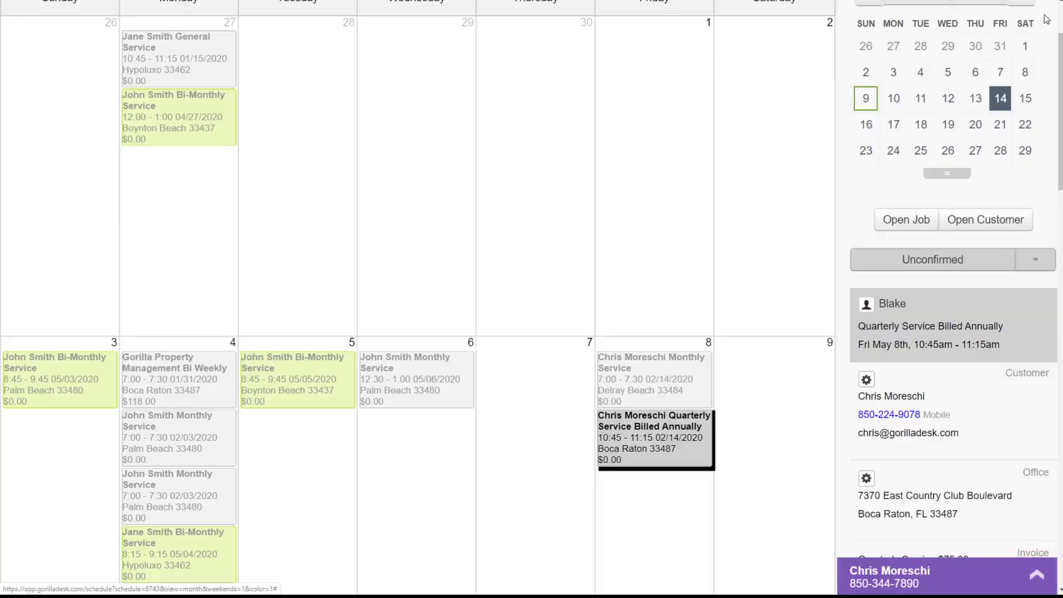
Open the customer's invoice list and examine the repeat settings of the yearly recurring invoice for the quarterly service.
left_click(978, 230)
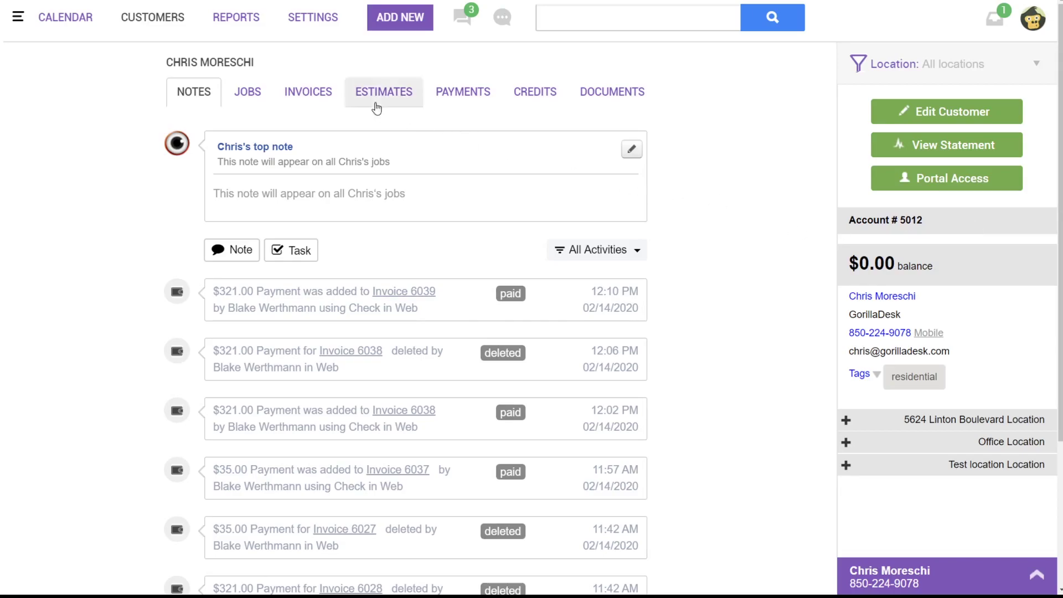
left_click(313, 97)
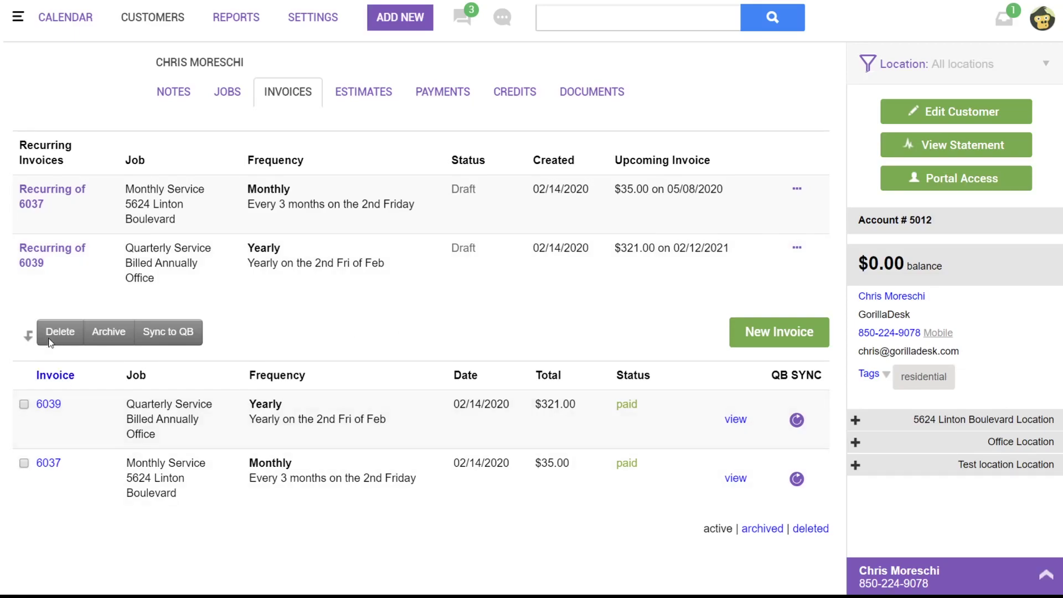
left_click(40, 254)
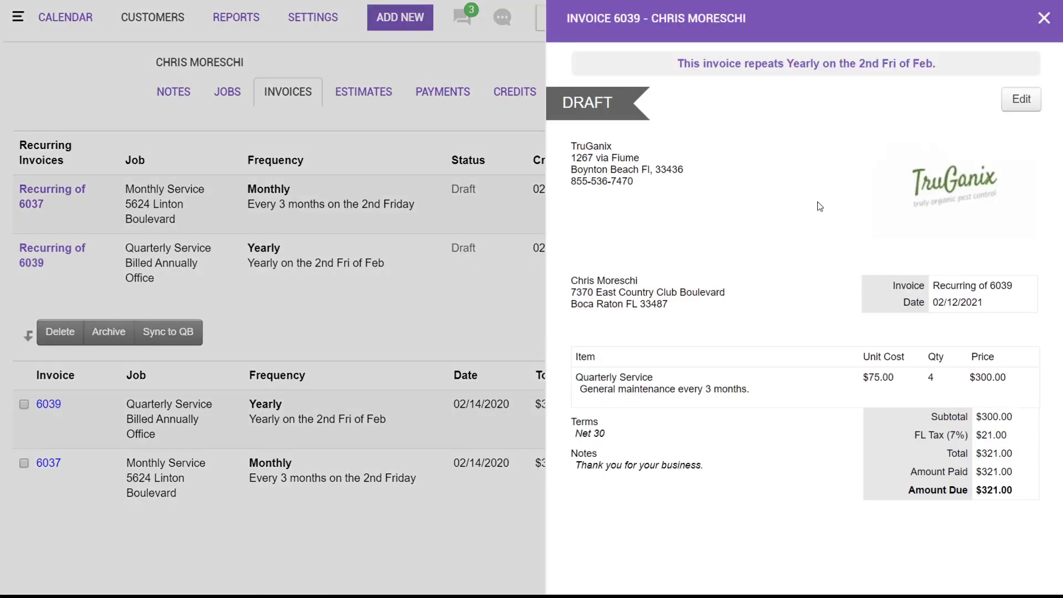
left_click(1024, 104)
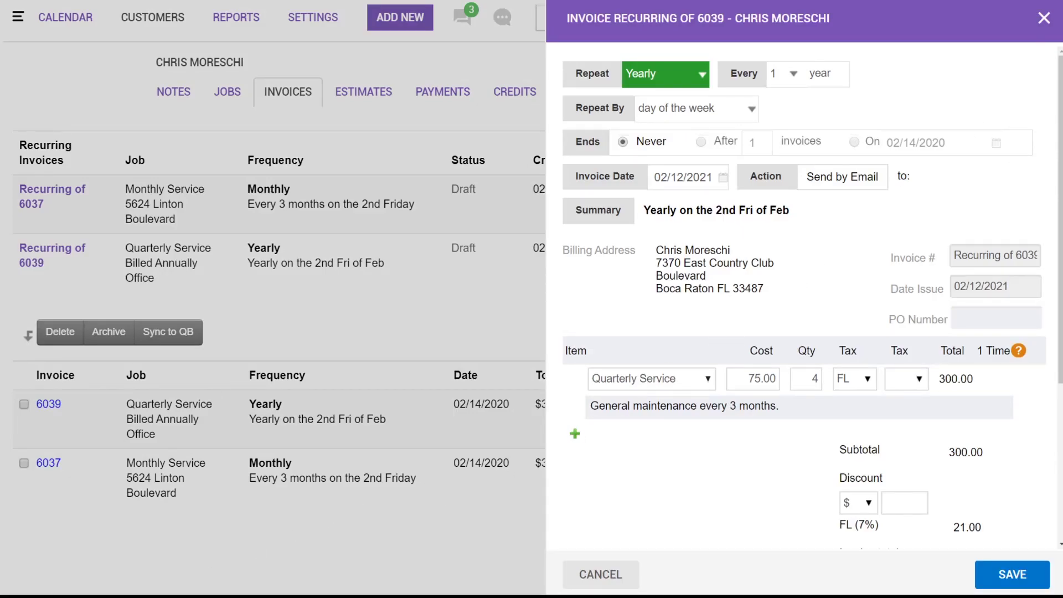
left_click(1043, 18)
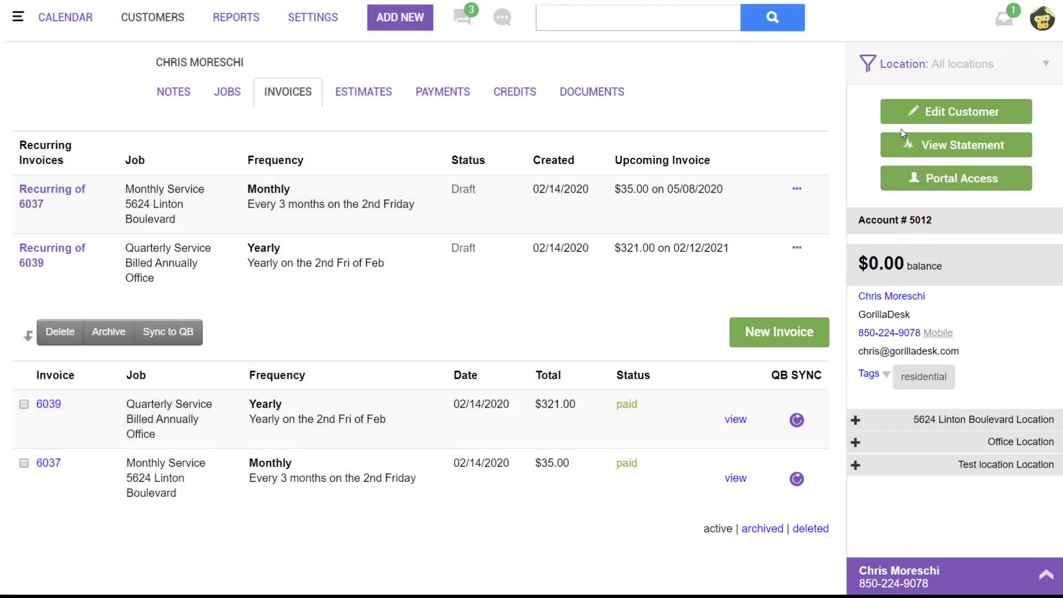